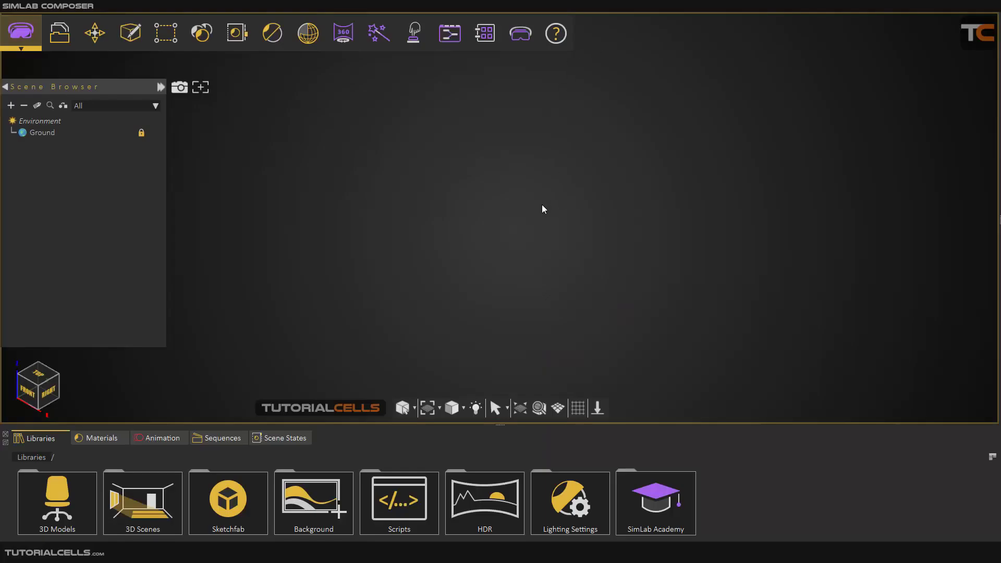
Switch to the mechanical simulation workspace and close the Solid Editing dialog.
{"action": "left_click", "coordinate": [30, 45]}
{"action": "left_click", "coordinate": [31, 79]}
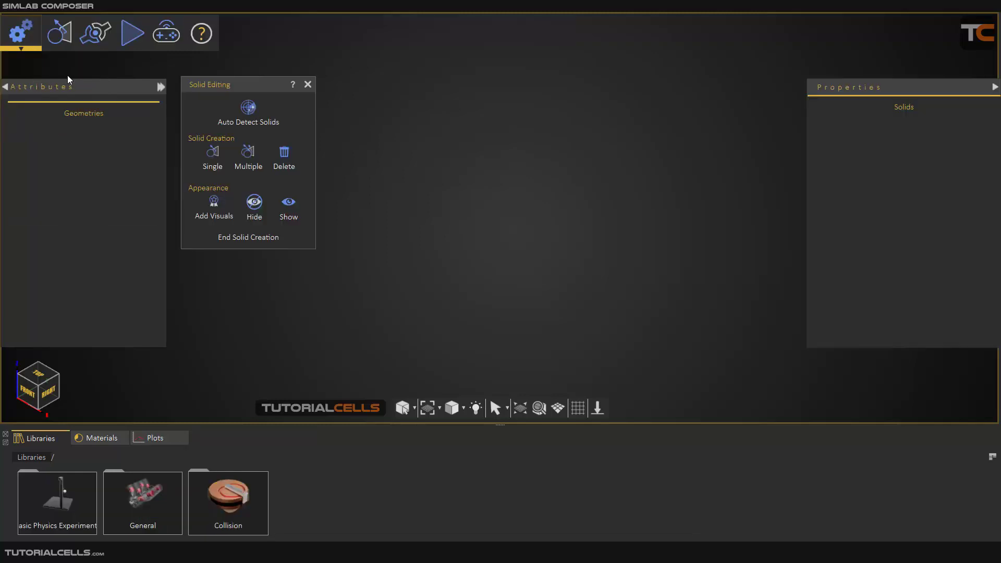
{"action": "left_click_drag", "start_coordinate": [204, 84], "coordinate": [198, 86]}
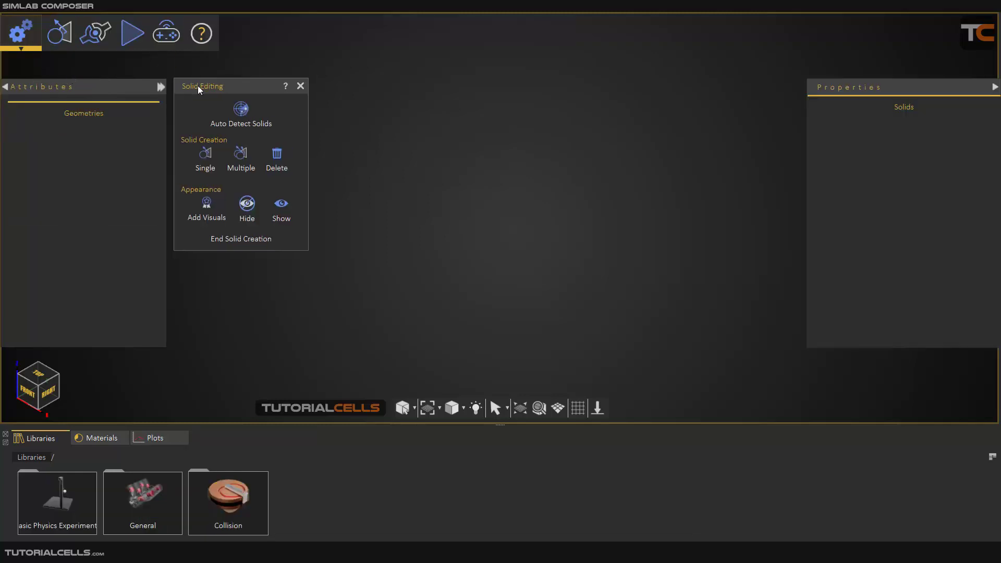
{"action": "left_click", "coordinate": [301, 87]}
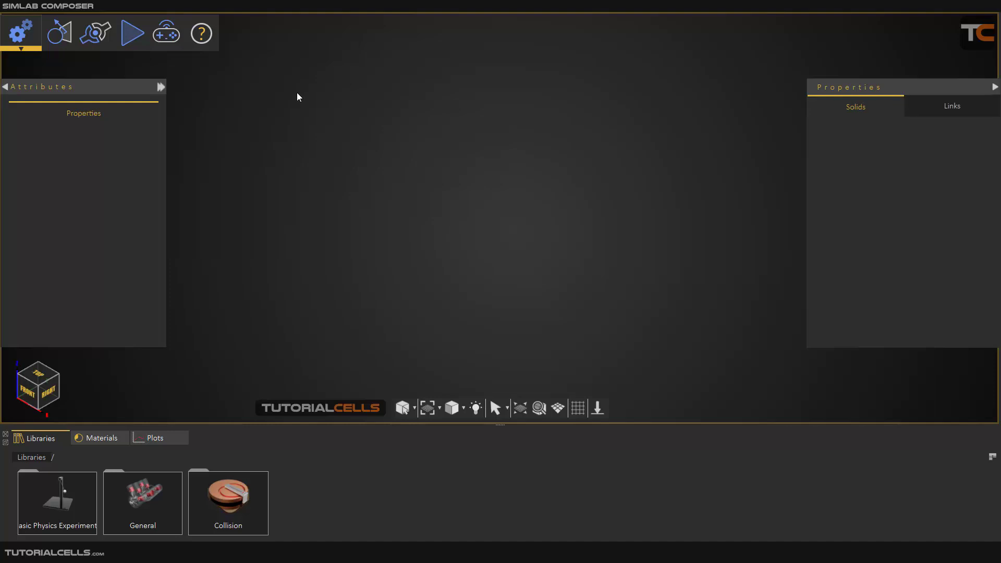
Detach the Links tool list as a floating palette and place it next to the Attributes panel.
{"action": "left_click", "coordinate": [91, 40]}
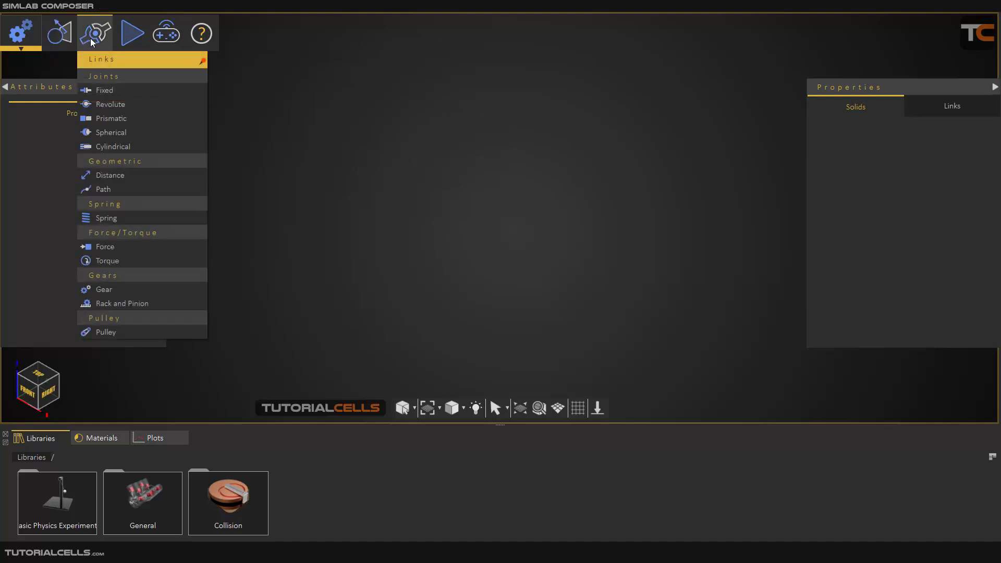
{"action": "left_click", "coordinate": [203, 61]}
{"action": "left_click_drag", "start_coordinate": [194, 59], "coordinate": [238, 83]}
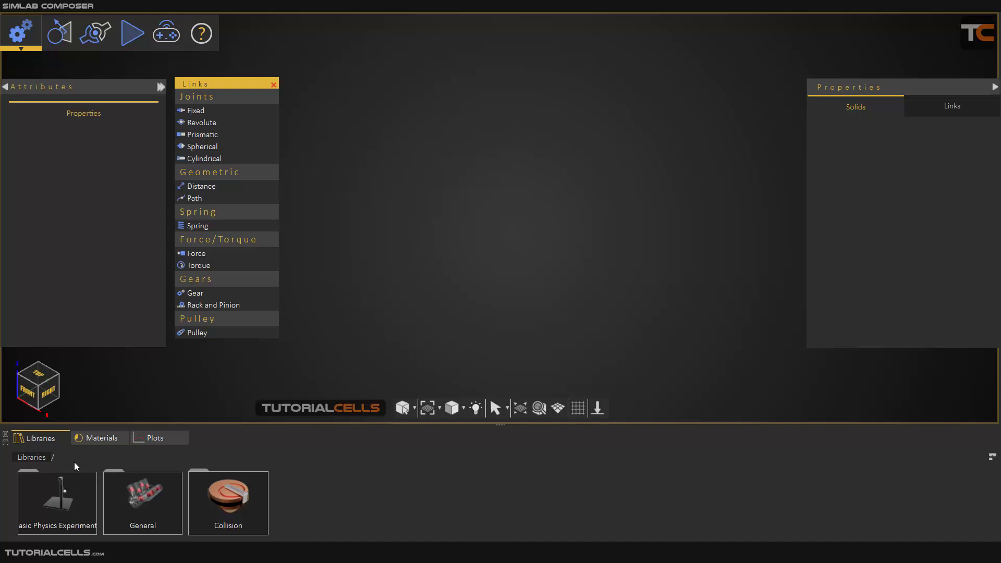
Browse the Basic Physics Experiments samples and open the General sample library.
{"action": "double_click", "coordinate": [50, 495]}
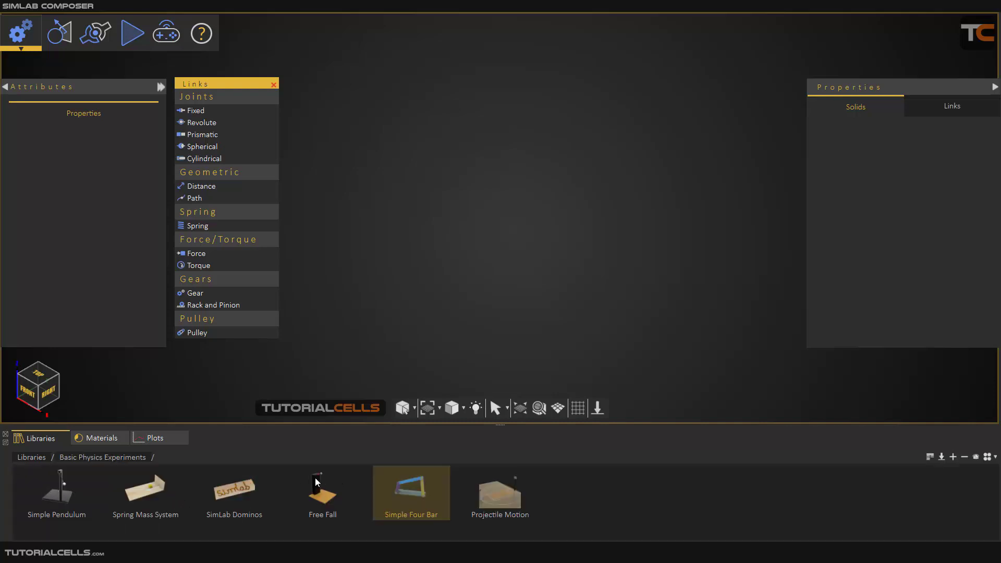
{"action": "left_click", "coordinate": [30, 458]}
{"action": "double_click", "coordinate": [131, 493]}
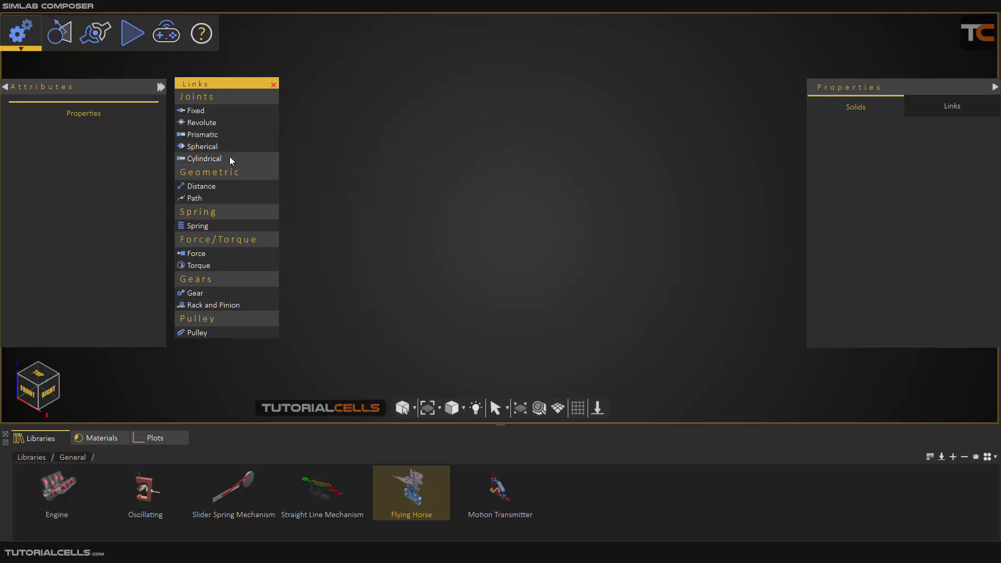
Switch to File Explorer to view the joint reference images in the simulation folder, and return to SimLab Composer.
{"action": "key", "text": "alt+Tab"}
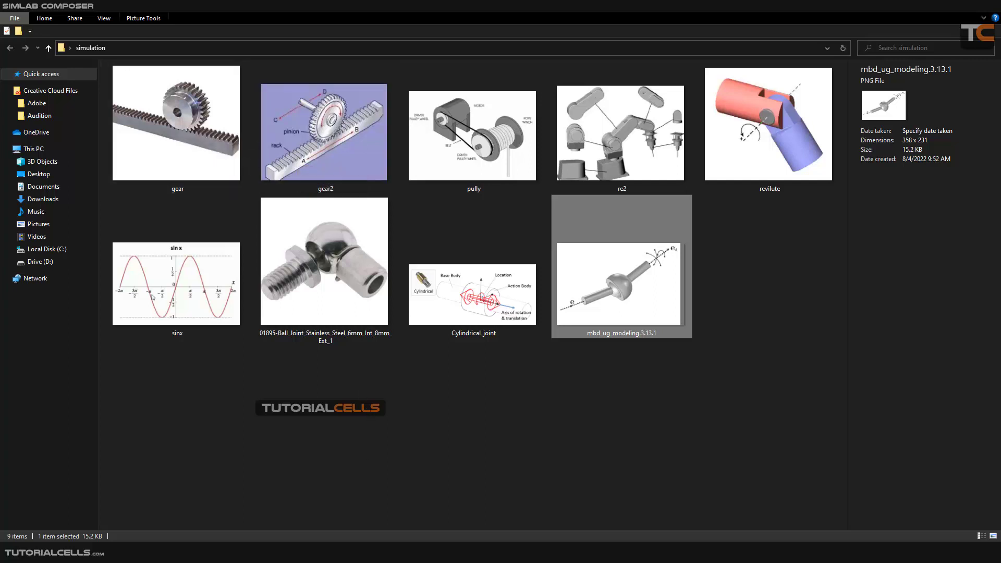
{"action": "left_click", "coordinate": [236, 518]}
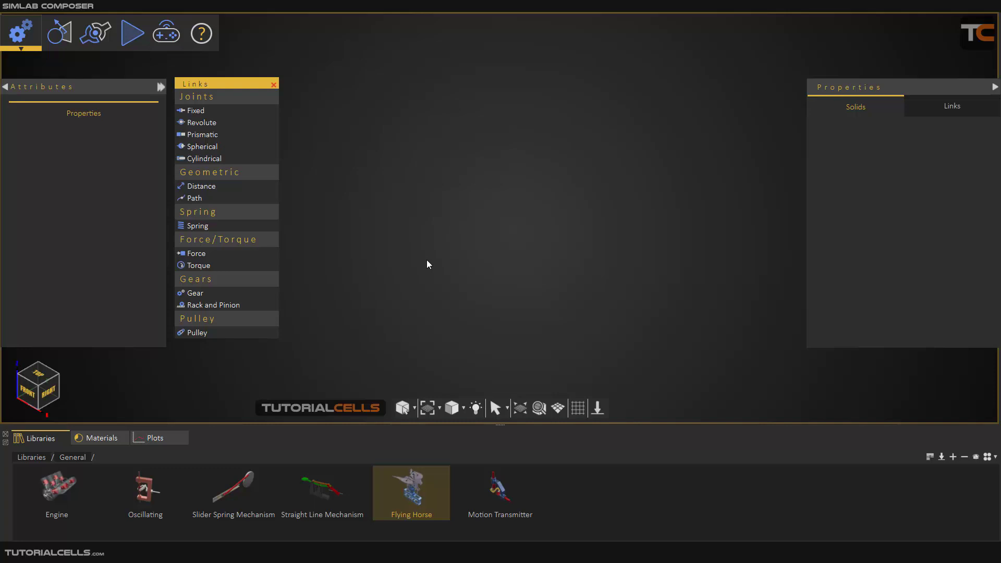
Open the Slider Spring Mechanism sample scene and close the Solid Editing dialog.
{"action": "double_click", "coordinate": [238, 496]}
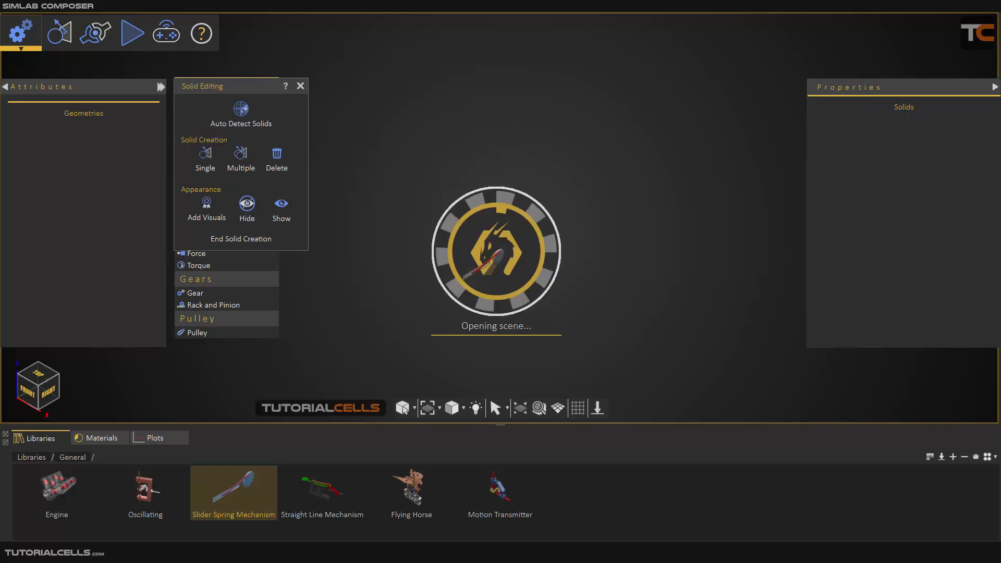
{"action": "middle_click_drag", "start_coordinate": [507, 226], "coordinate": [576, 211]}
{"action": "left_click", "coordinate": [300, 86]}
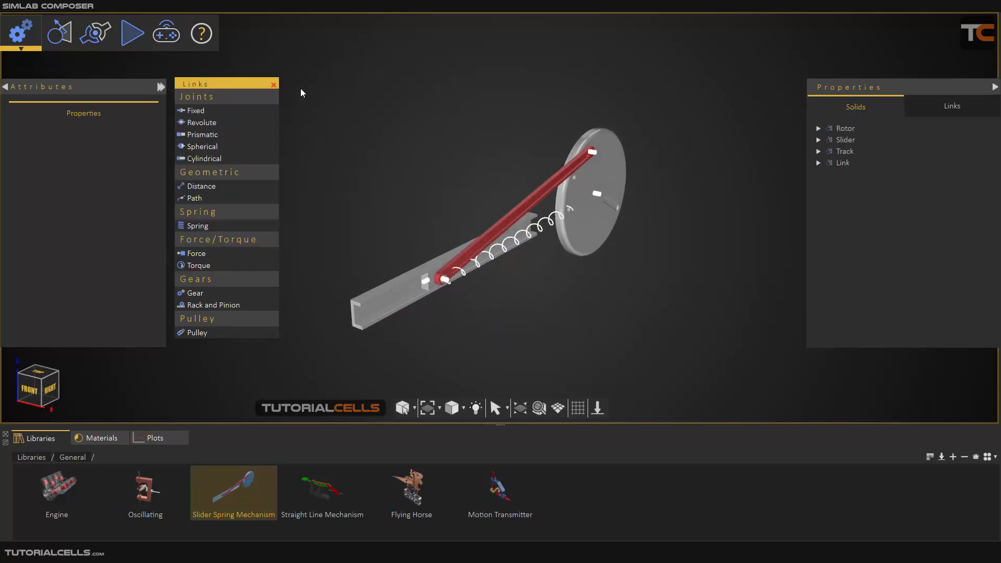
Detach the Simulation command list as a floating palette beside the mechanism and dismiss the Solid Editing dialog.
{"action": "left_click", "coordinate": [134, 39]}
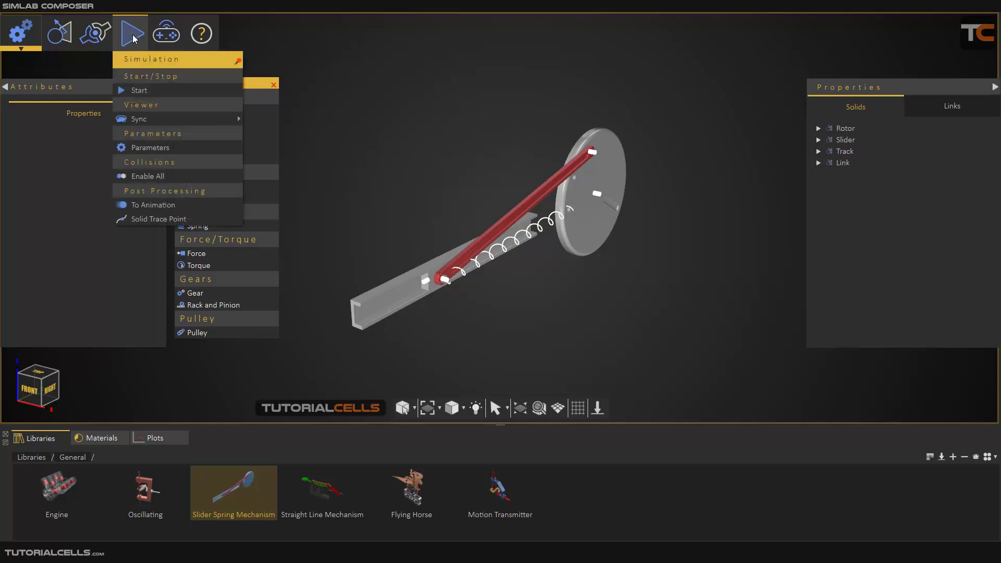
{"action": "left_click", "coordinate": [238, 62]}
{"action": "left_click_drag", "start_coordinate": [186, 60], "coordinate": [723, 297]}
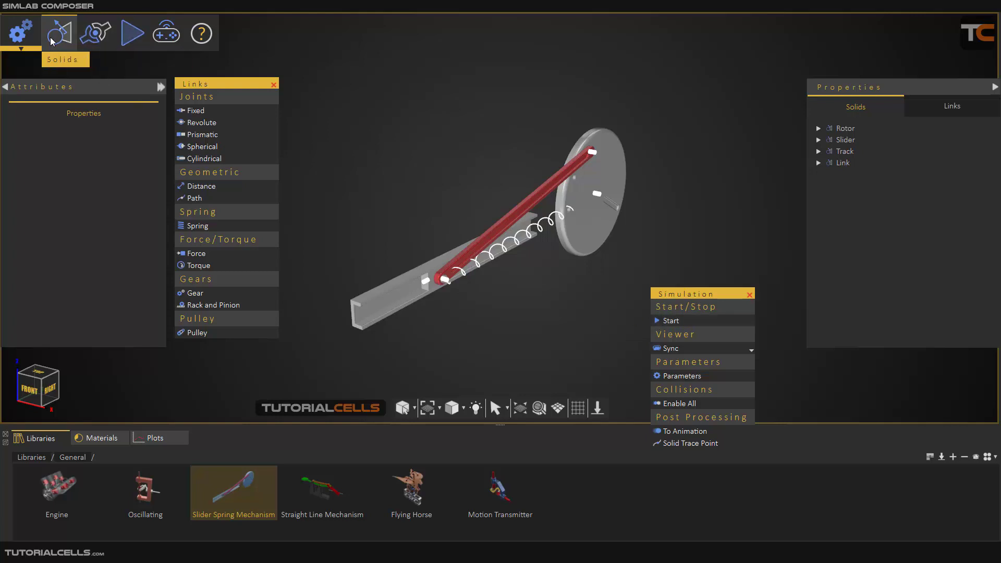
{"action": "left_click", "coordinate": [59, 60]}
{"action": "left_click", "coordinate": [299, 86]}
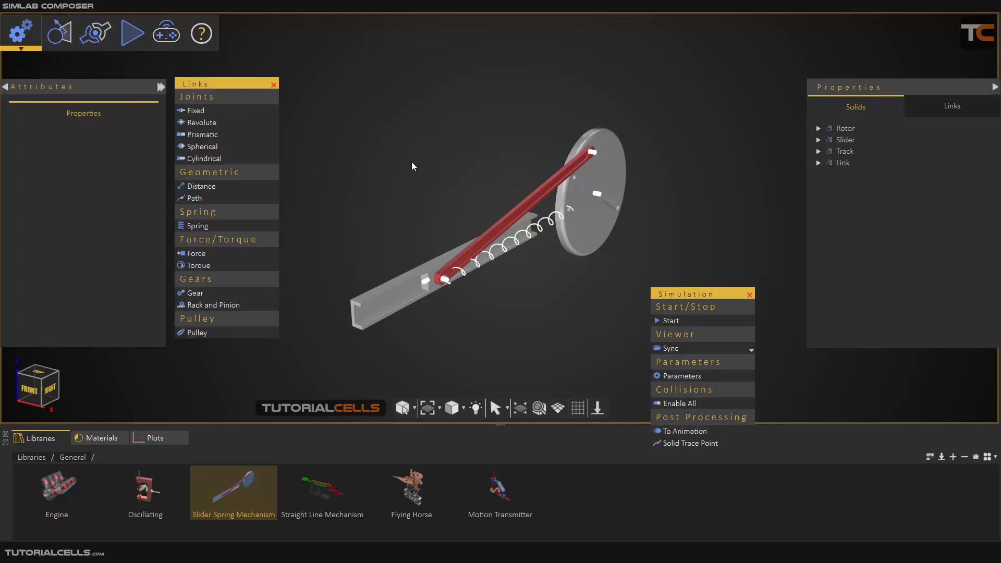
Start the simulation of the slider spring mechanism and watch it from a lower angle.
{"action": "scroll", "coordinate": [572, 229], "scroll_direction": "up", "scroll_amount": 3}
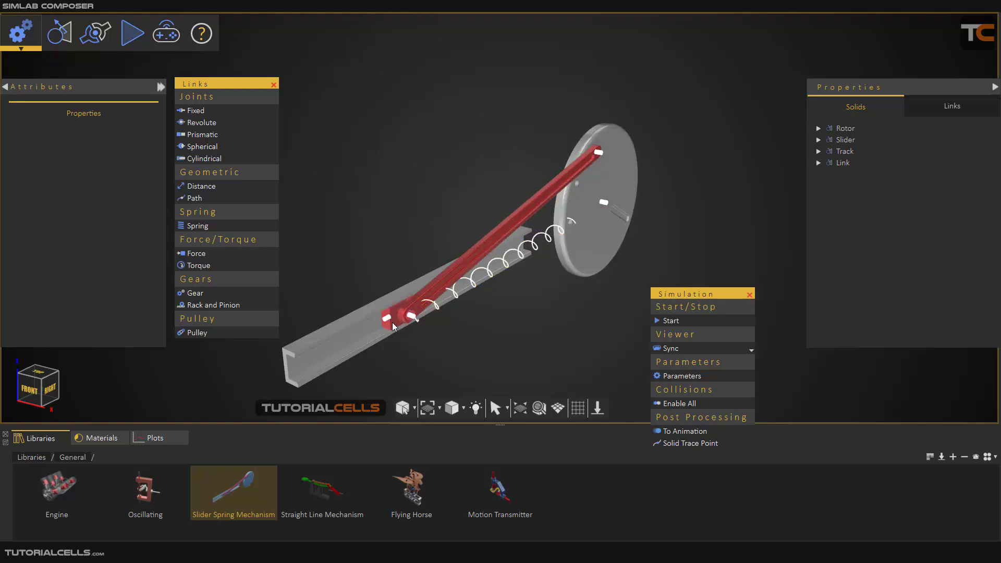
{"action": "left_click", "coordinate": [684, 319]}
{"action": "middle_click_drag", "start_coordinate": [544, 297], "coordinate": [571, 286]}
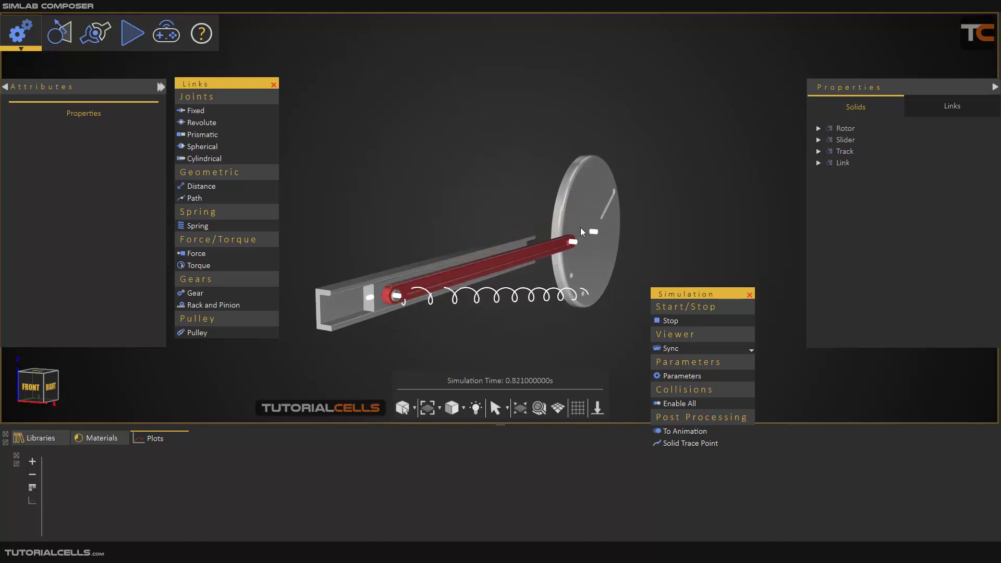
List the mechanism's links and show the Motor link's joint type, connected solids and motor control properties.
{"action": "left_click", "coordinate": [927, 105]}
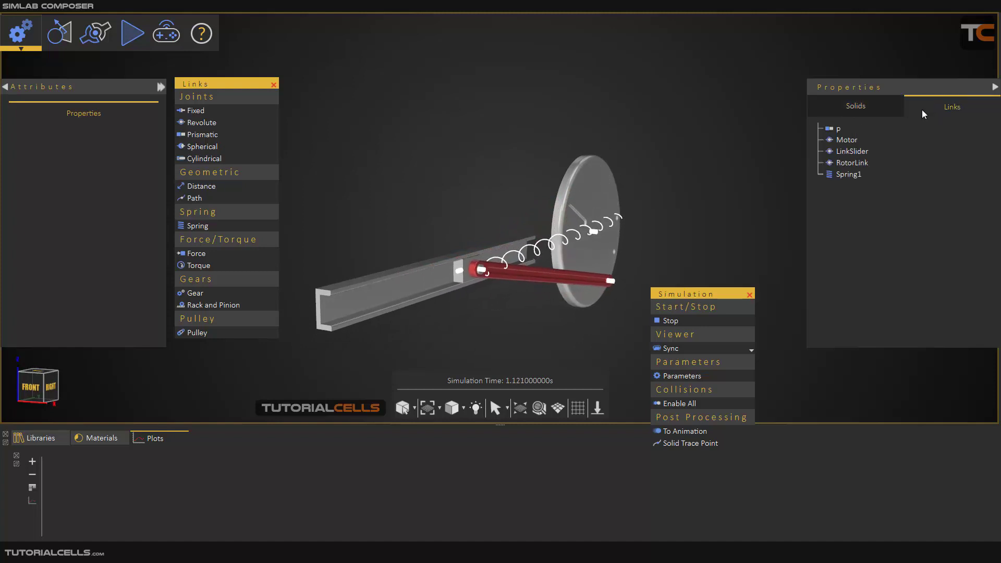
{"action": "left_click", "coordinate": [845, 140]}
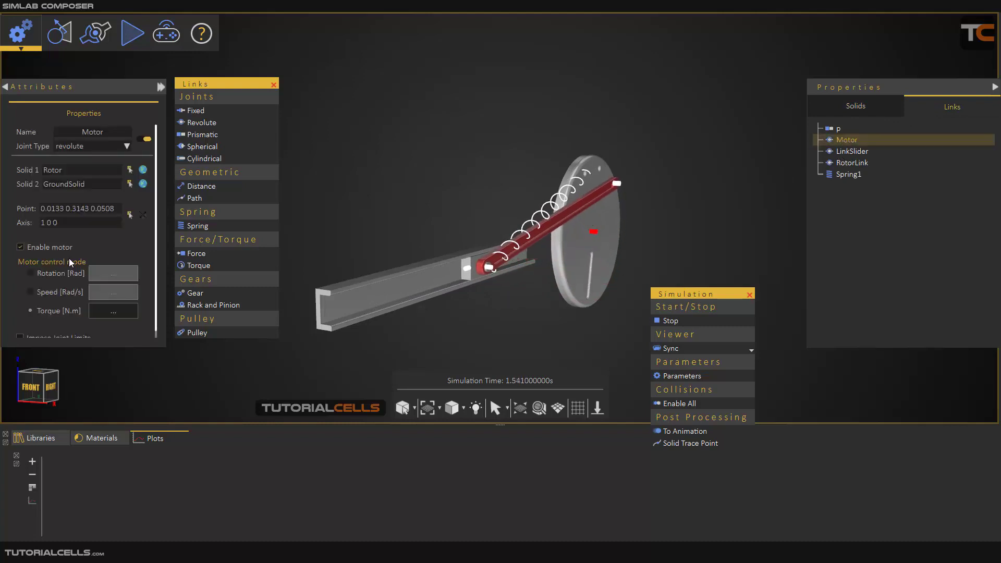
{"action": "scroll", "coordinate": [73, 260], "scroll_direction": "down", "scroll_amount": 1}
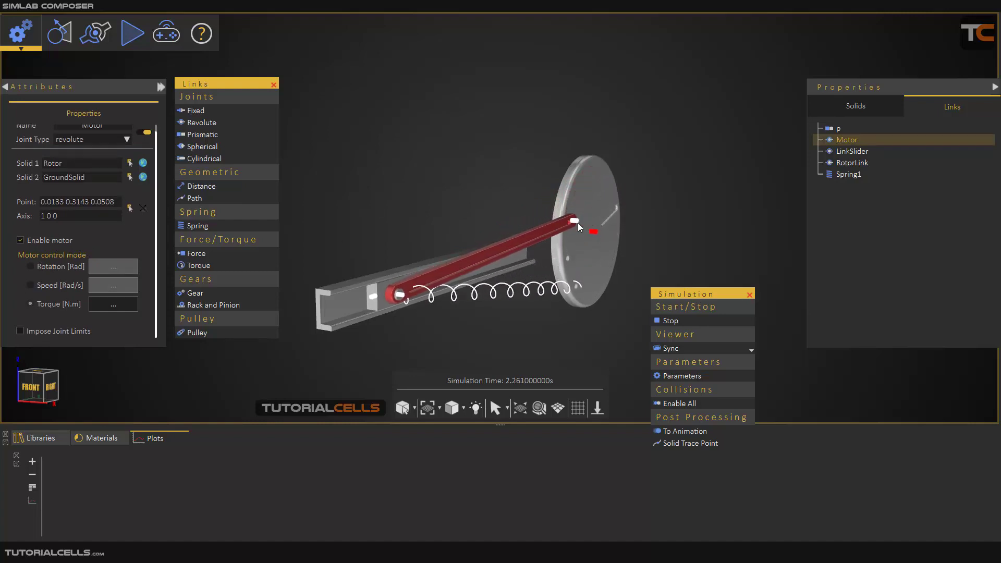
Examine from several angles how the rotor, red link, slider and spring move during the running simulation.
{"action": "scroll", "coordinate": [573, 238], "scroll_direction": "up", "scroll_amount": 5}
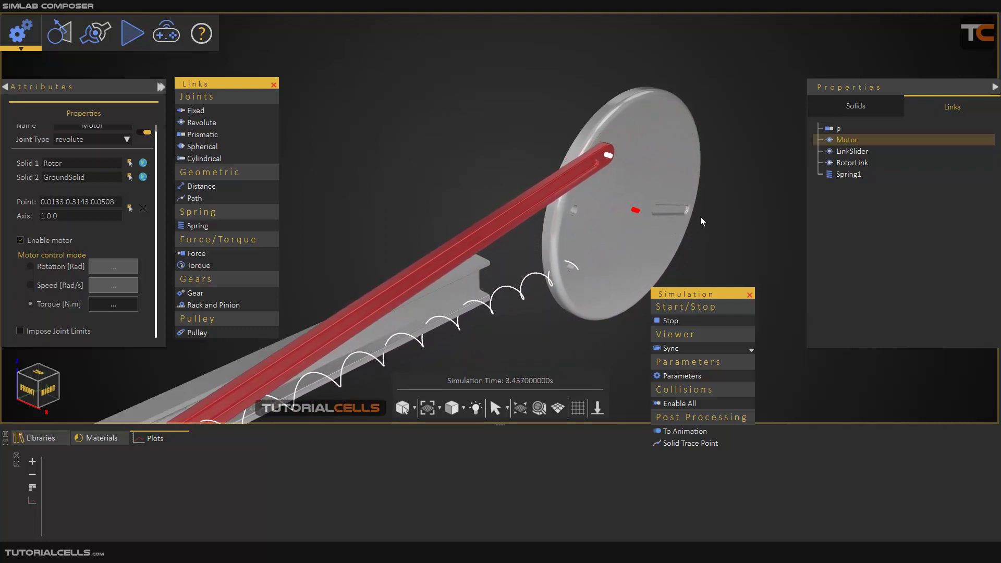
{"action": "scroll", "coordinate": [622, 200], "scroll_direction": "down", "scroll_amount": 2}
{"action": "middle_click_drag", "start_coordinate": [502, 300], "coordinate": [545, 283]}
{"action": "scroll", "coordinate": [526, 290], "scroll_direction": "down", "scroll_amount": 2}
{"action": "scroll", "coordinate": [368, 328], "scroll_direction": "up", "scroll_amount": 1}
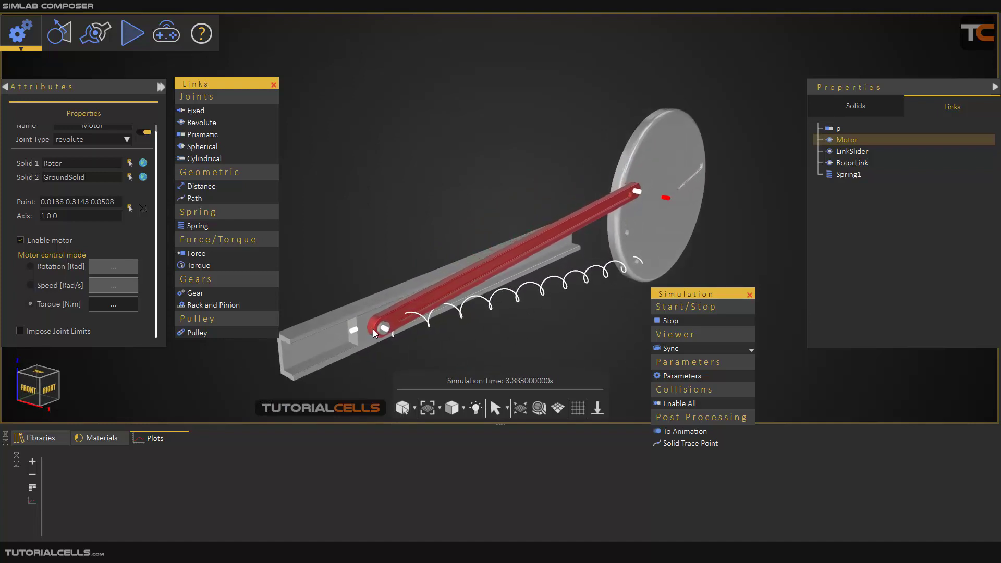
{"action": "scroll", "coordinate": [374, 330], "scroll_direction": "up", "scroll_amount": 1}
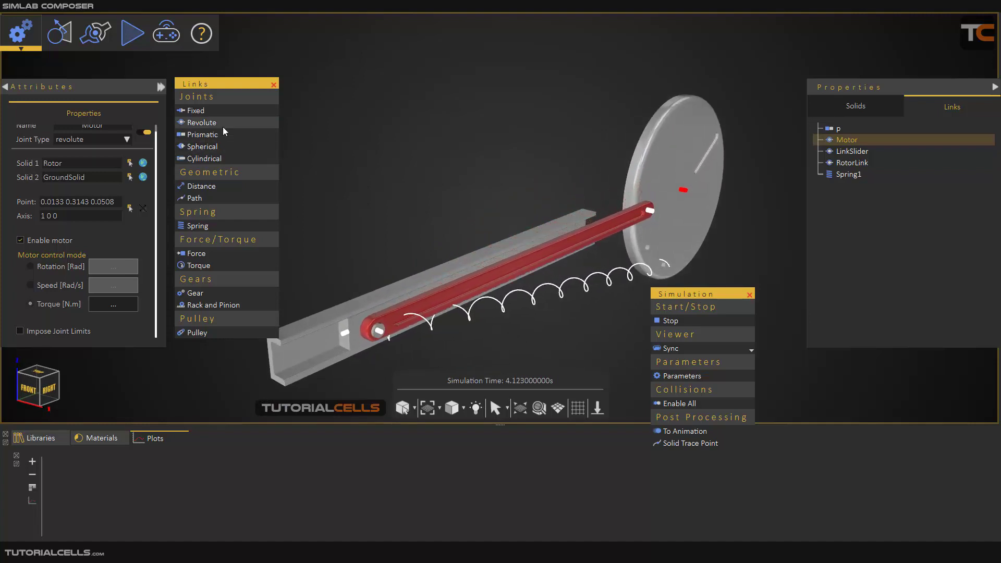
{"action": "left_click_drag", "start_coordinate": [344, 333], "coordinate": [513, 294]}
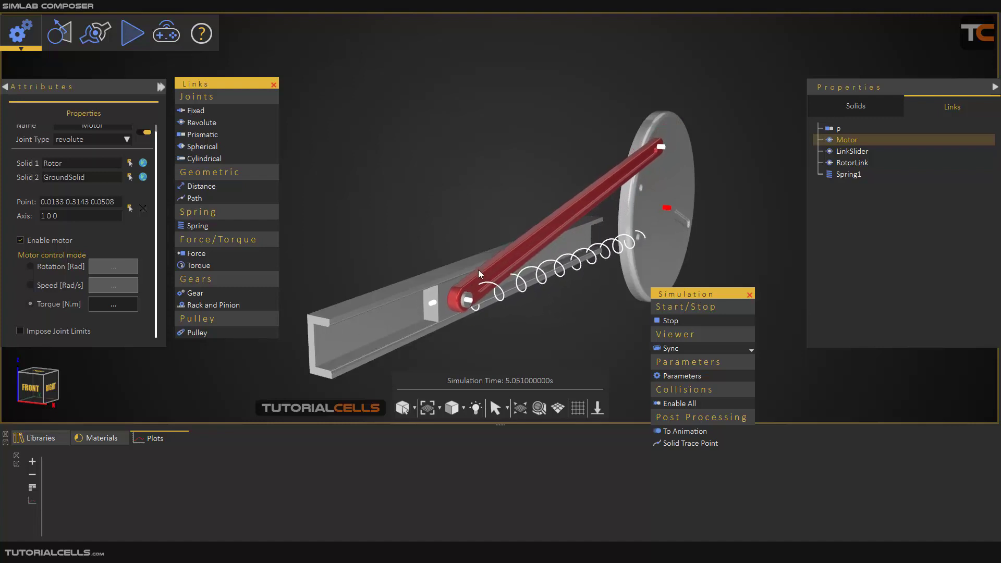
{"action": "middle_click_drag", "start_coordinate": [607, 280], "coordinate": [485, 254]}
{"action": "scroll", "coordinate": [485, 254], "scroll_direction": "down", "scroll_amount": 3}
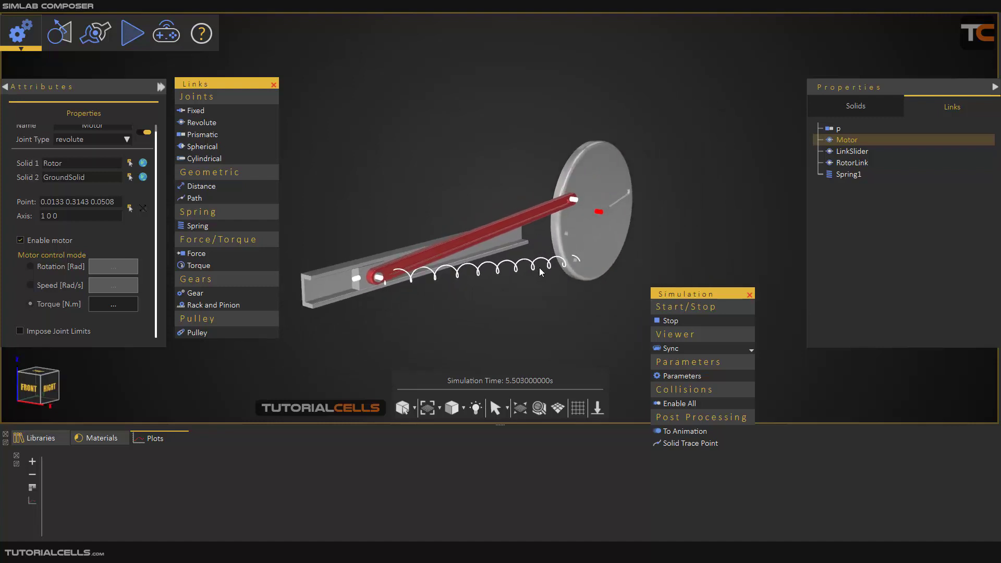
{"action": "left_click_drag", "start_coordinate": [539, 267], "coordinate": [549, 293]}
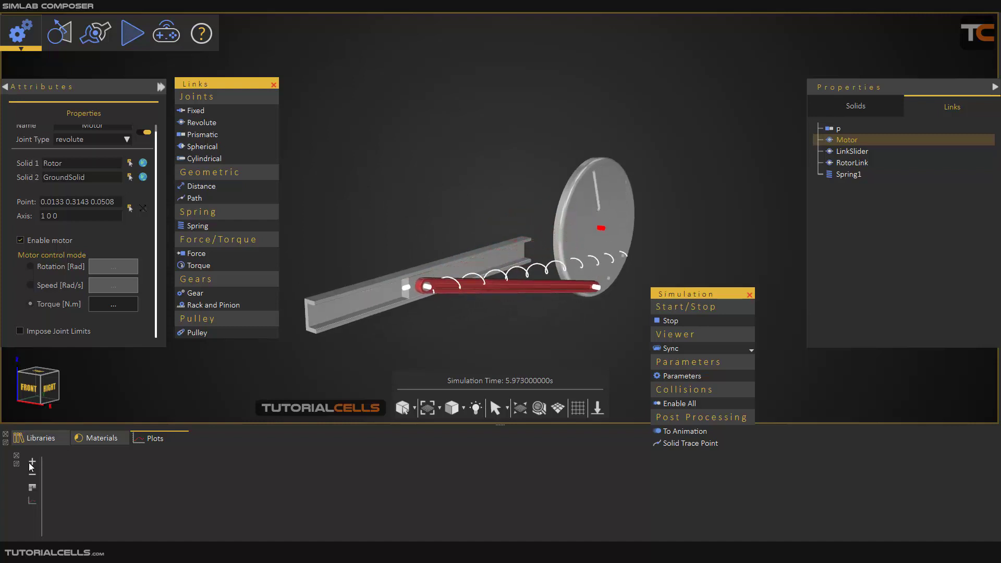
Stop the slider mechanism simulation and load the Engine sample from the General library into the scene.
{"action": "left_click", "coordinate": [41, 438]}
{"action": "left_click", "coordinate": [665, 321]}
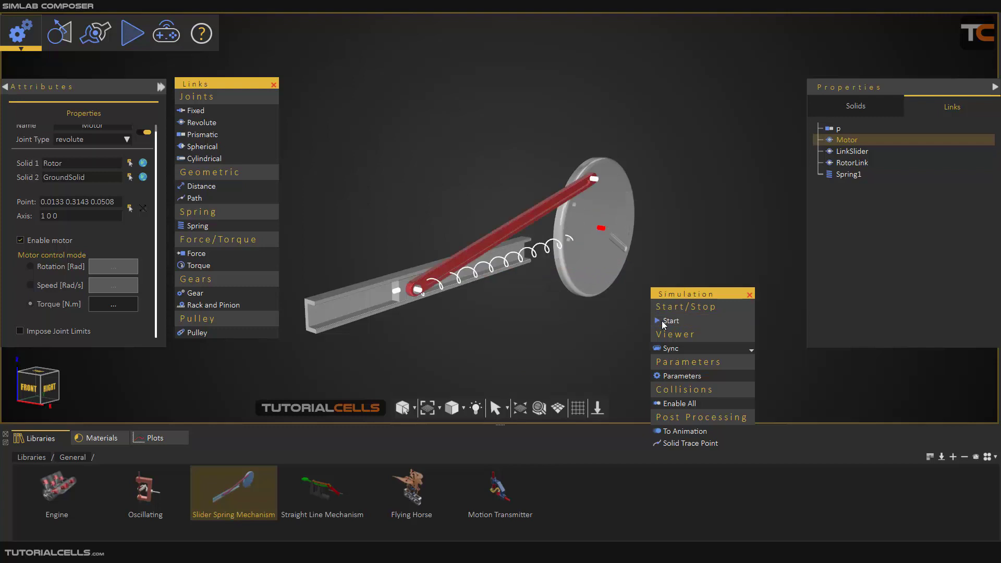
{"action": "left_click_drag", "start_coordinate": [50, 487], "coordinate": [581, 260]}
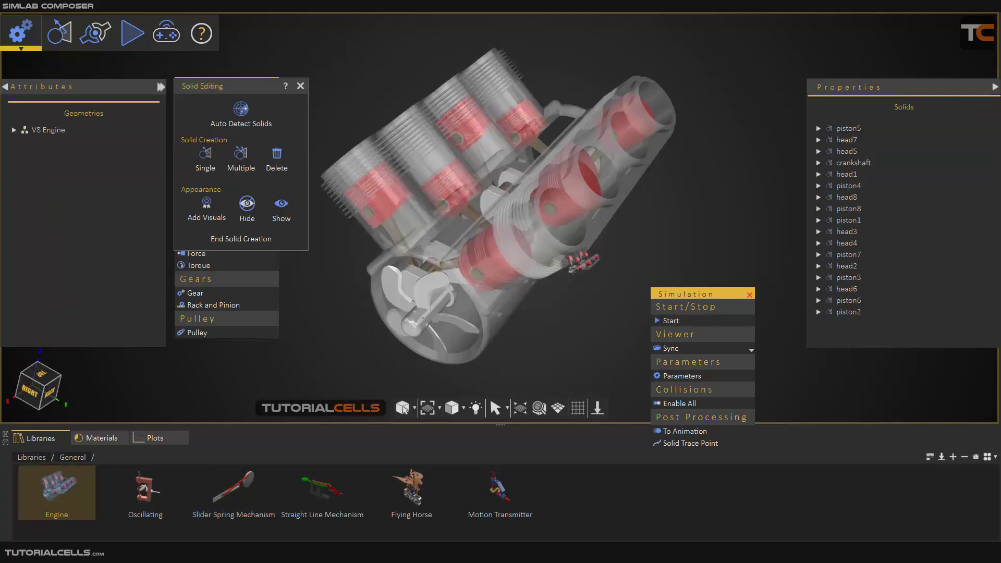
{"action": "middle_click_drag", "start_coordinate": [526, 245], "coordinate": [530, 217]}
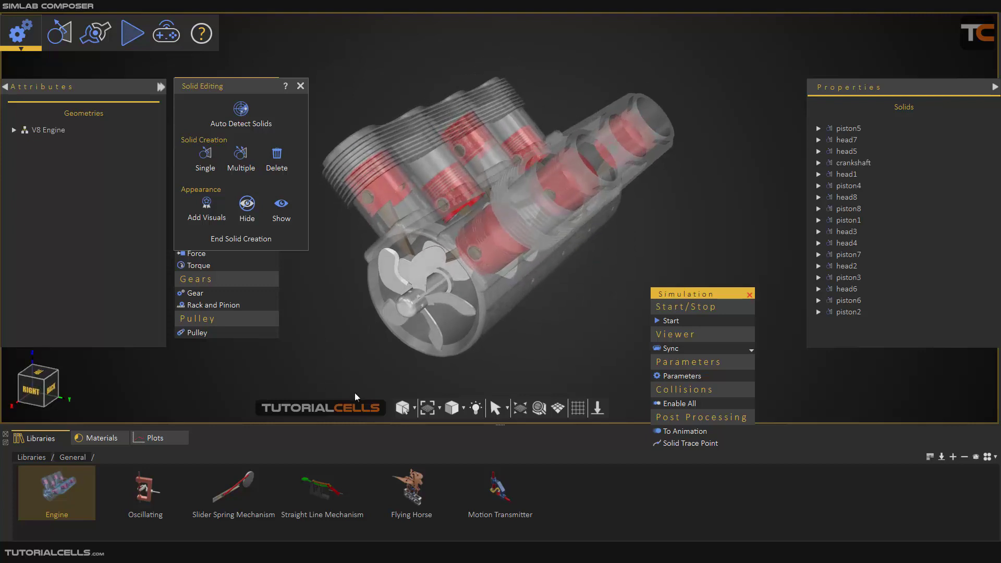
Run the V8 engine simulation, close the Solid Editing dialog, and examine the moving pistons and crankshaft up close.
{"action": "left_click", "coordinate": [671, 321]}
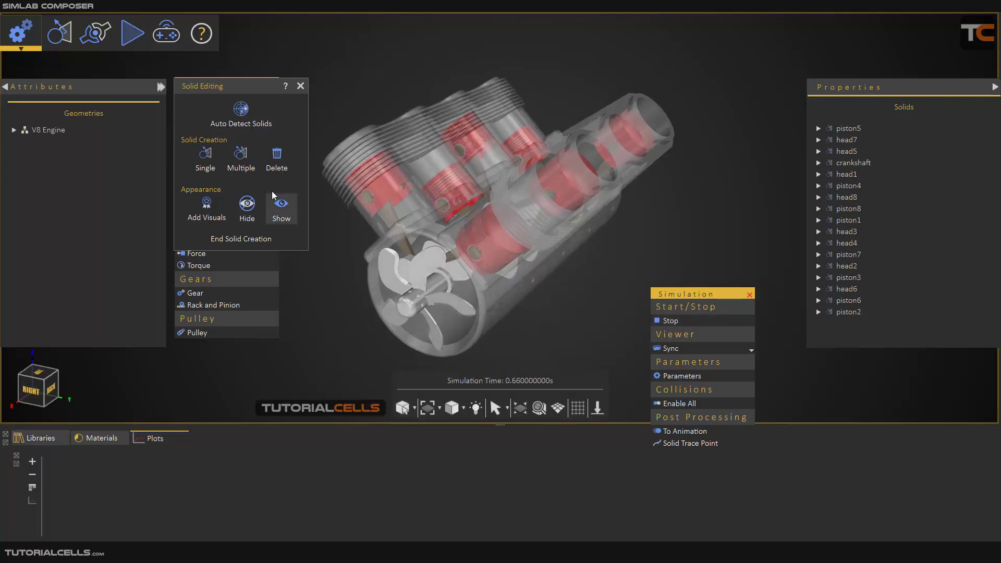
{"action": "left_click", "coordinate": [301, 87]}
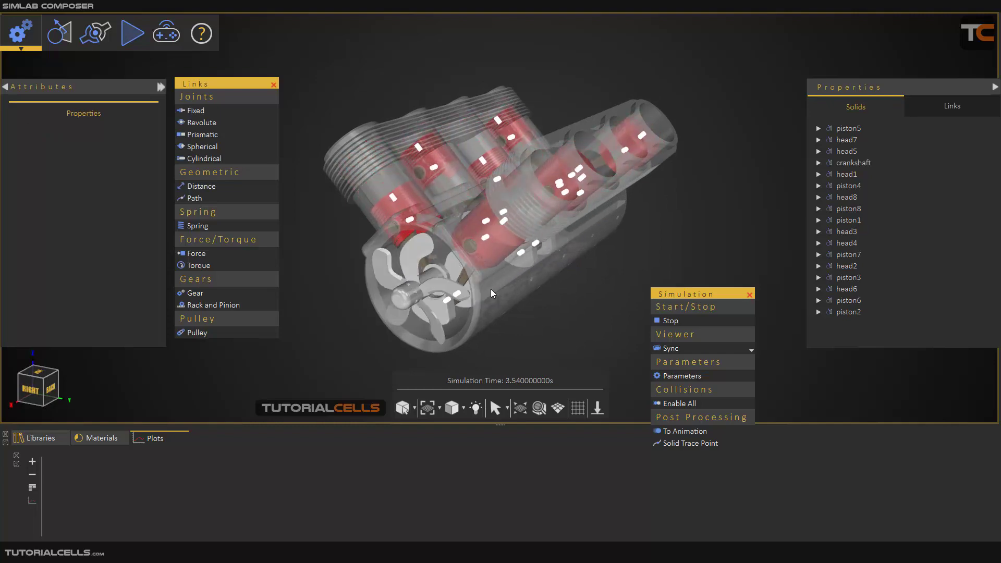
{"action": "scroll", "coordinate": [458, 267], "scroll_direction": "up", "scroll_amount": 3}
{"action": "scroll", "coordinate": [460, 261], "scroll_direction": "up", "scroll_amount": 5}
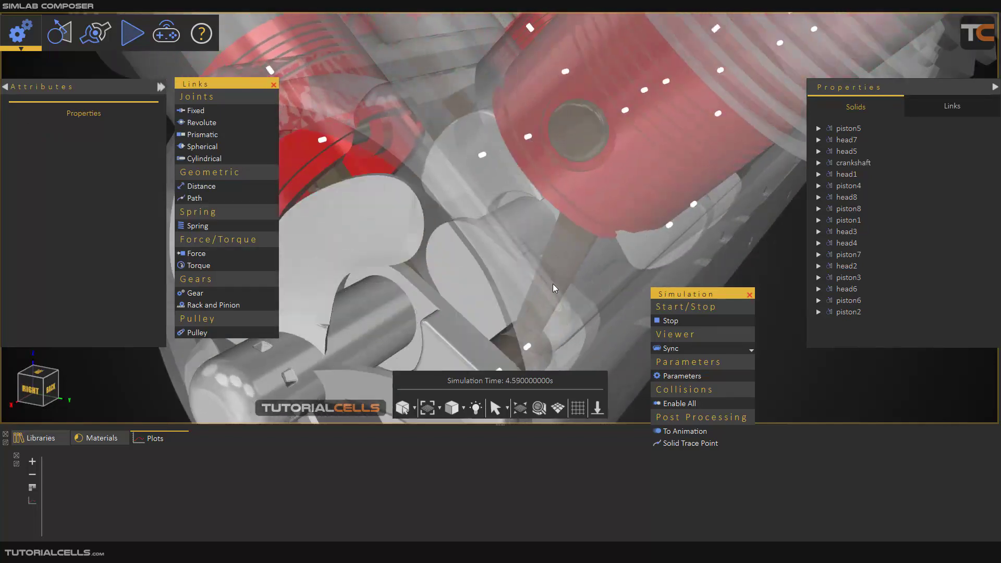
{"action": "scroll", "coordinate": [526, 214], "scroll_direction": "down", "scroll_amount": 6}
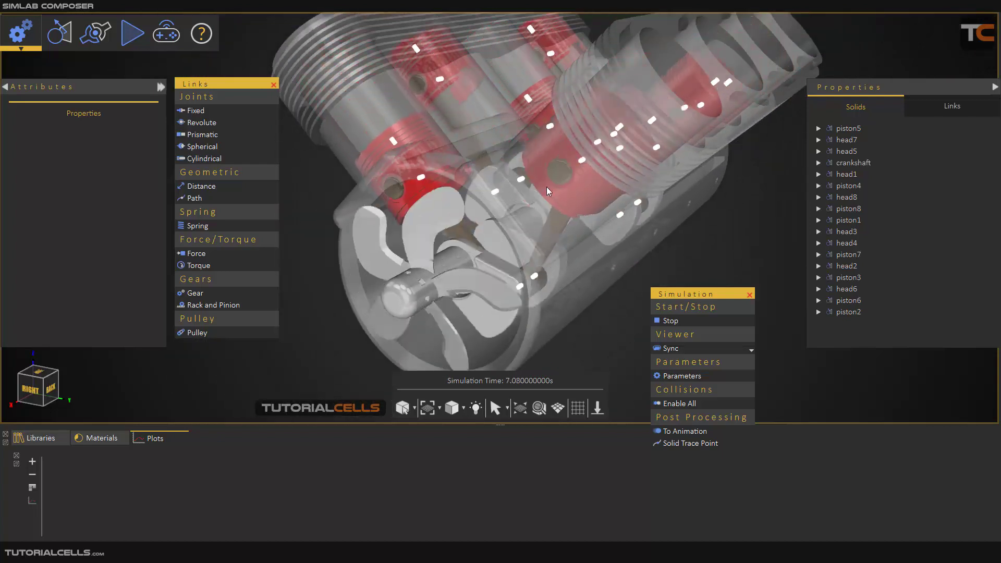
{"action": "scroll", "coordinate": [527, 203], "scroll_direction": "down", "scroll_amount": 3}
{"action": "left_click_drag", "start_coordinate": [502, 235], "coordinate": [540, 214]}
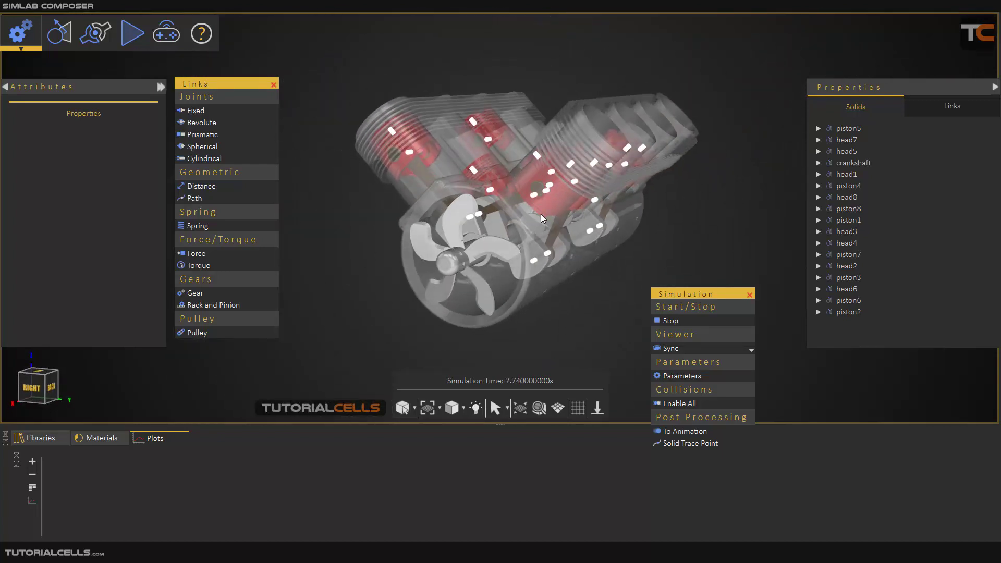
Stop the engine simulation and return to the top level of the sample libraries.
{"action": "left_click", "coordinate": [658, 321]}
{"action": "left_click", "coordinate": [45, 439]}
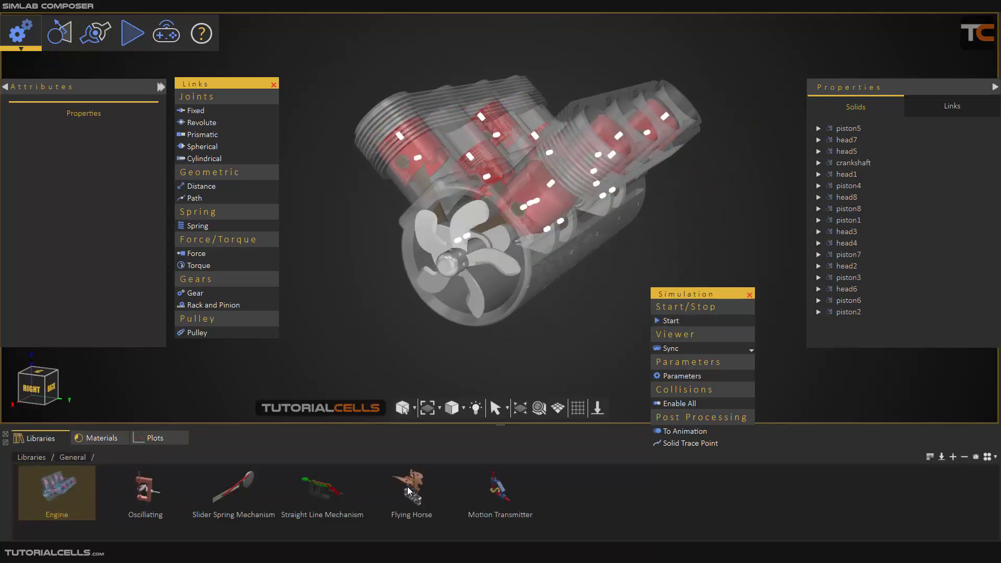
{"action": "left_click", "coordinate": [43, 460]}
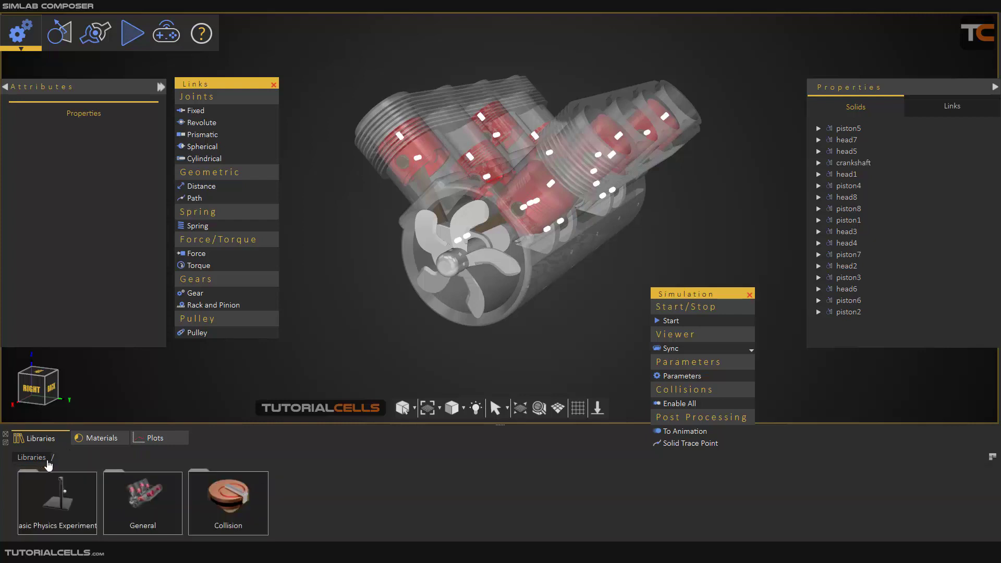
Load the Spring Mass System sample from the Basic Physics Experiments library and close the Solid Editing dialog.
{"action": "double_click", "coordinate": [73, 495]}
{"action": "left_click_drag", "start_coordinate": [146, 499], "coordinate": [367, 361]}
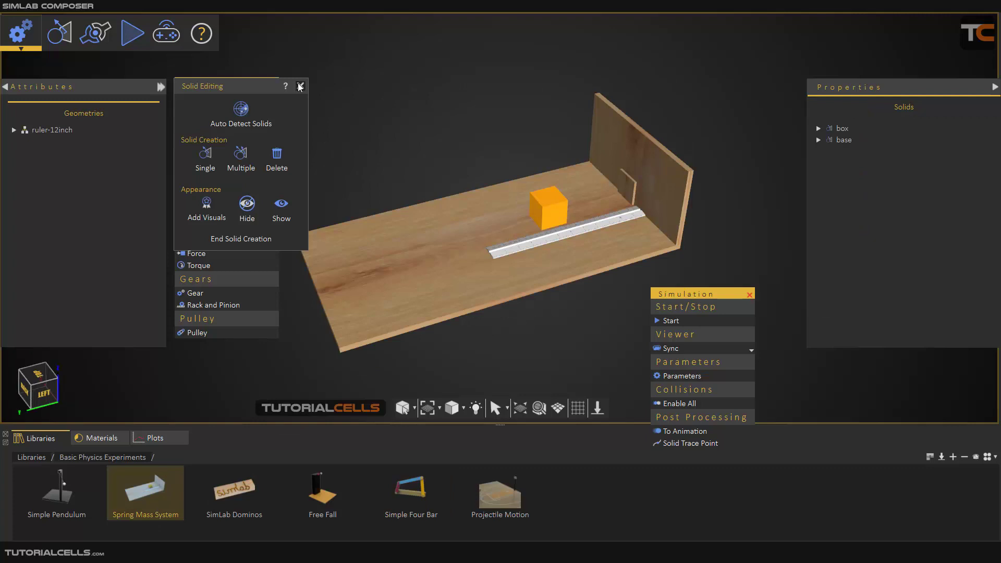
{"action": "left_click", "coordinate": [300, 87]}
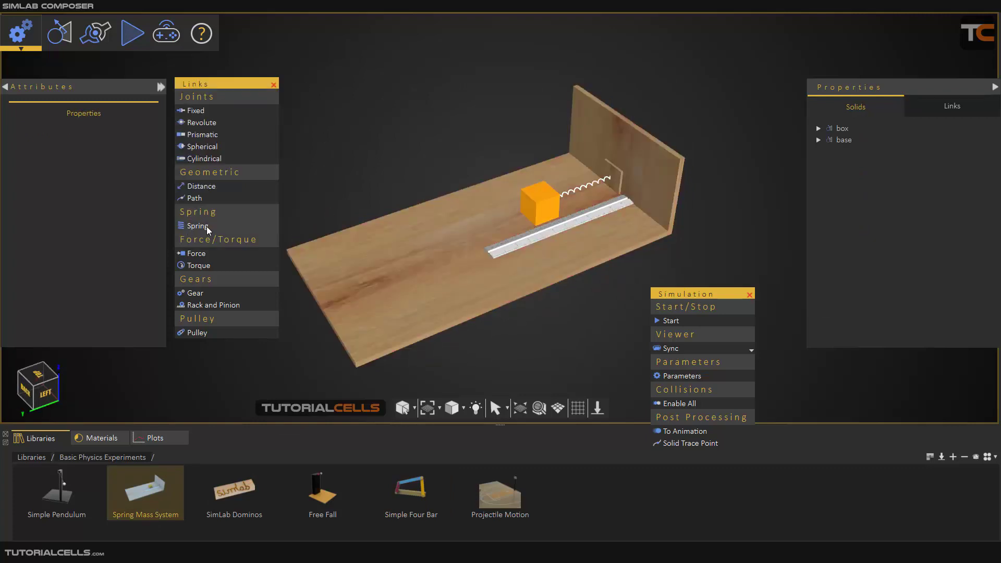
Run the spring-mass simulation to watch the orange box stretch the spring along the ruler, and stop it.
{"action": "scroll", "coordinate": [489, 250], "scroll_direction": "up", "scroll_amount": 2}
{"action": "middle_click_drag", "start_coordinate": [535, 251], "coordinate": [513, 272]}
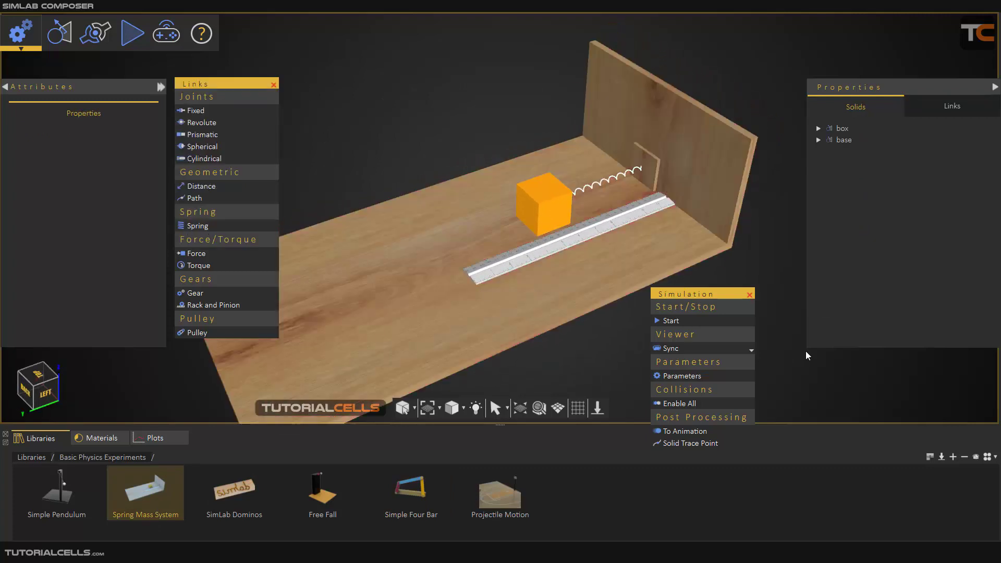
{"action": "left_click", "coordinate": [713, 324]}
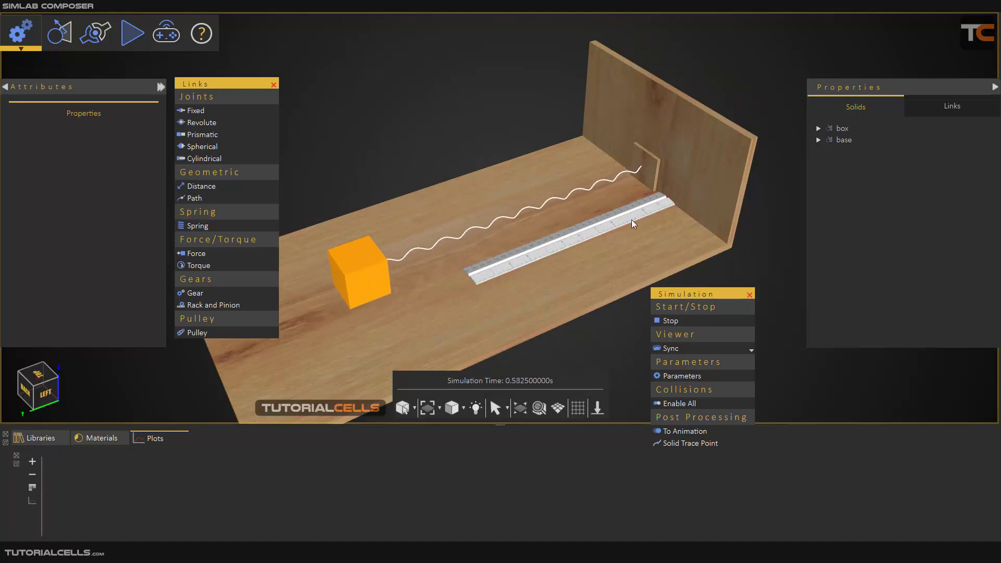
{"action": "left_click", "coordinate": [667, 319]}
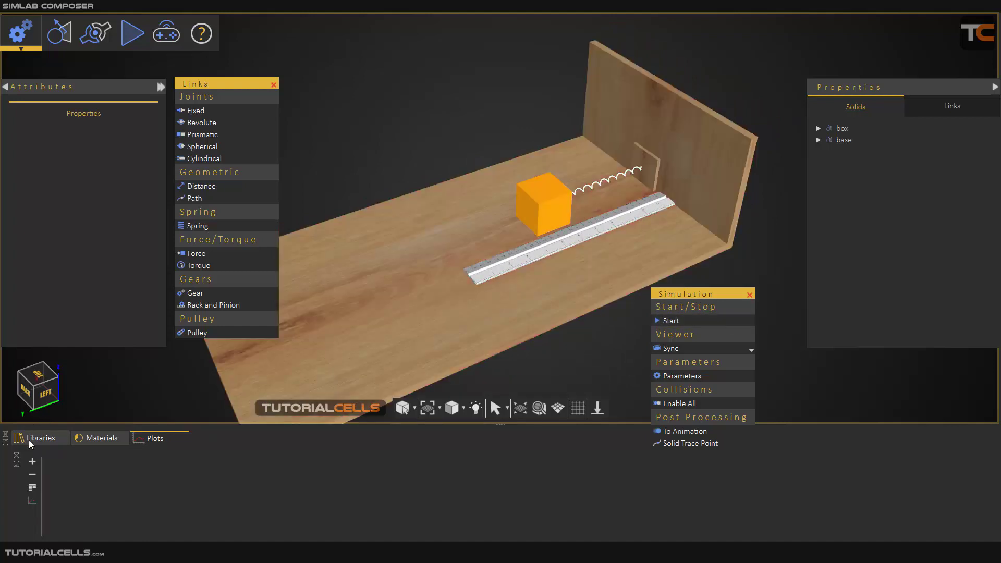
Load the SimLab Dominos sample from the library and bring the first dominoes and the force arrow into close view.
{"action": "left_click", "coordinate": [30, 441]}
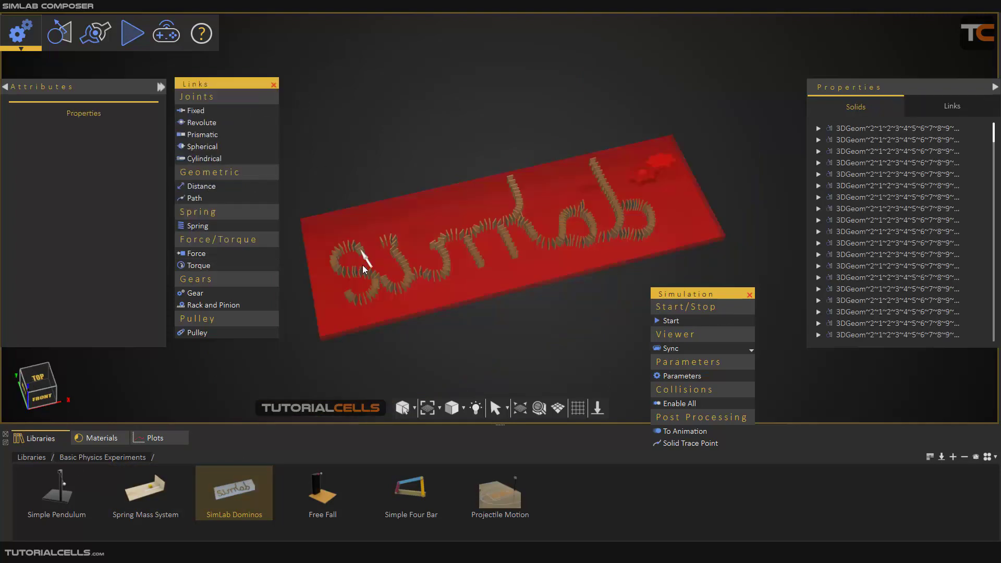
{"action": "scroll", "coordinate": [362, 265], "scroll_direction": "up", "scroll_amount": 4}
{"action": "middle_click_drag", "start_coordinate": [386, 231], "coordinate": [446, 284]}
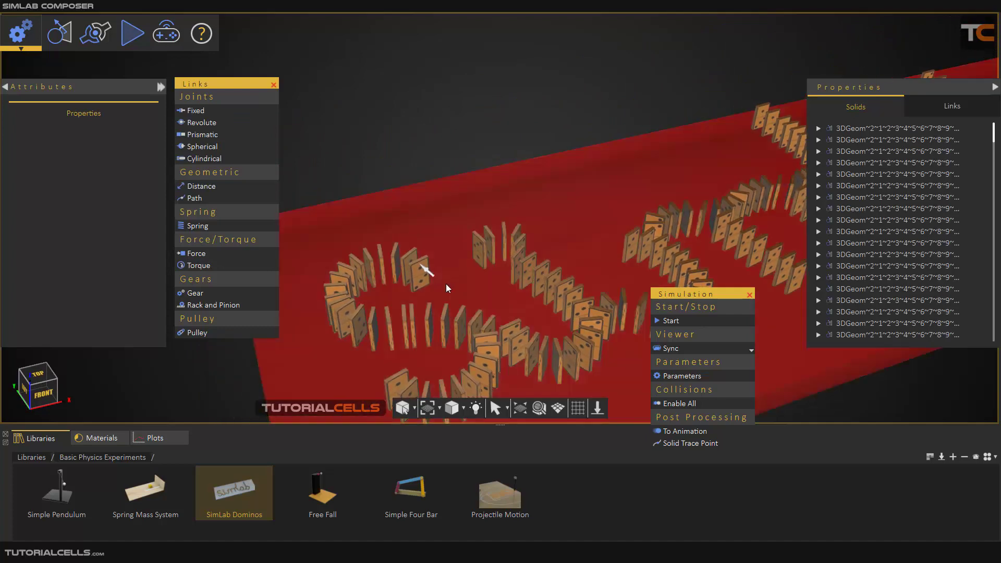
{"action": "left_click_drag", "start_coordinate": [450, 280], "coordinate": [446, 152]}
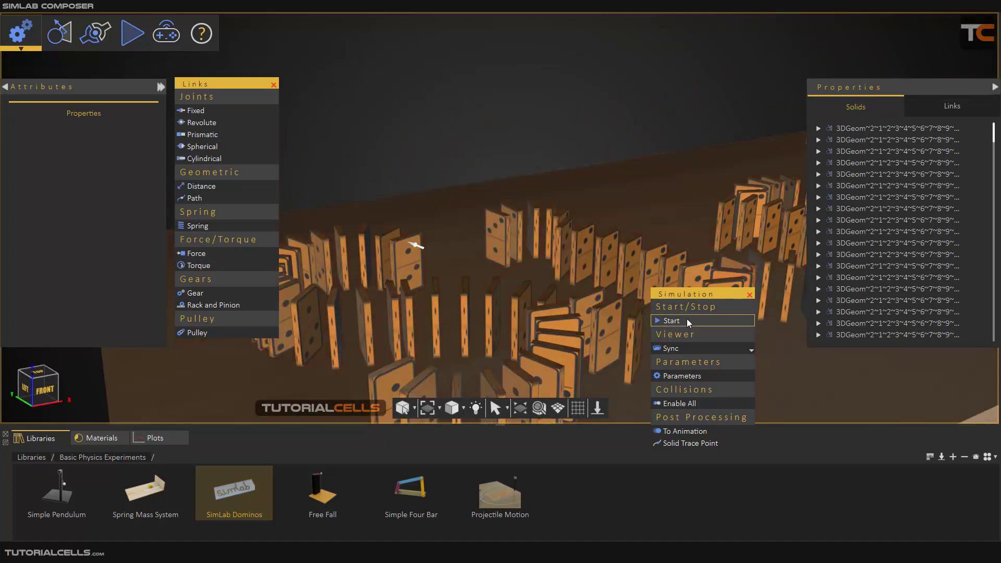
Run the domino simulation, follow the falling chain through the lettering, and stop it.
{"action": "left_click", "coordinate": [672, 321]}
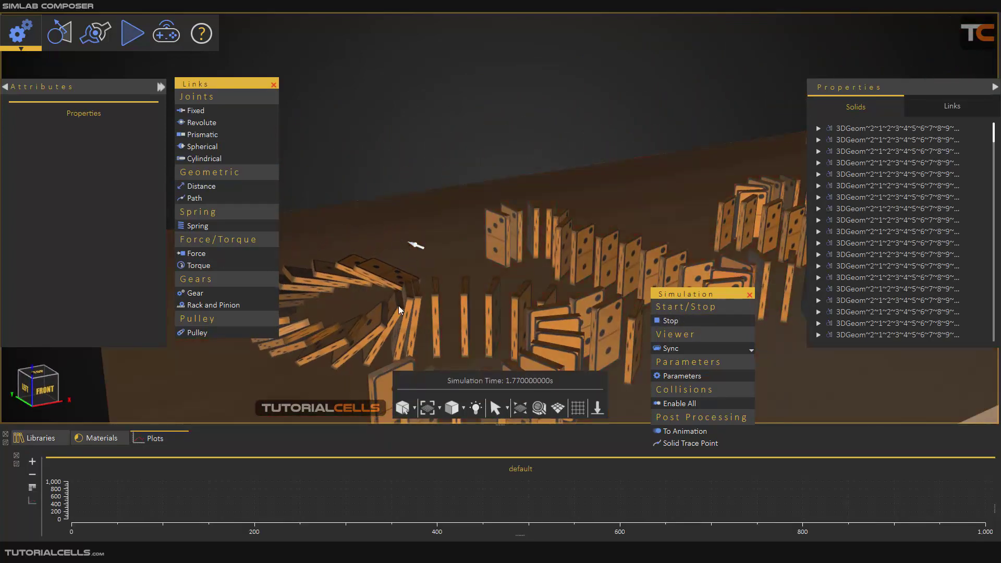
{"action": "scroll", "coordinate": [524, 318], "scroll_direction": "down", "scroll_amount": 5}
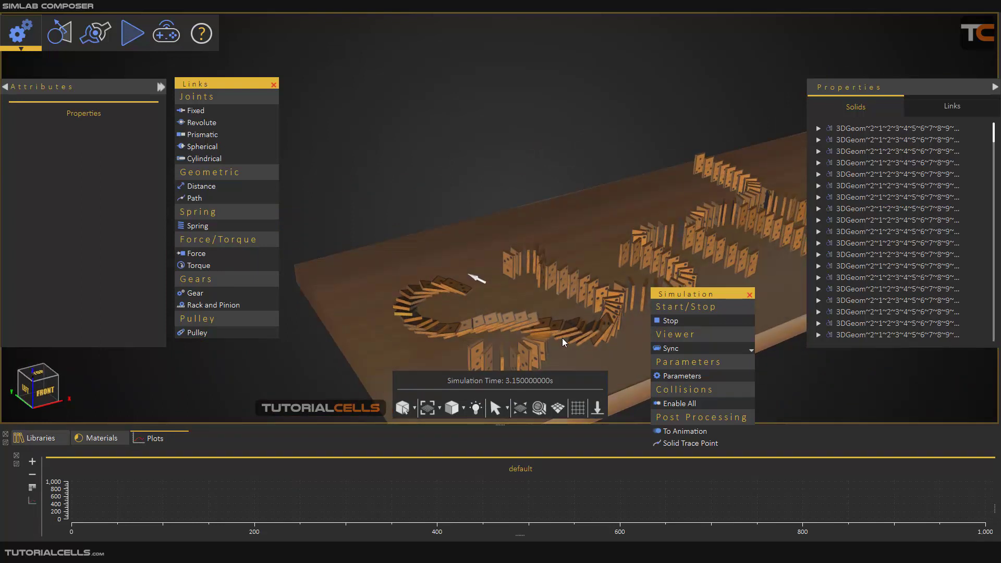
{"action": "middle_click_drag", "start_coordinate": [577, 284], "coordinate": [571, 283]}
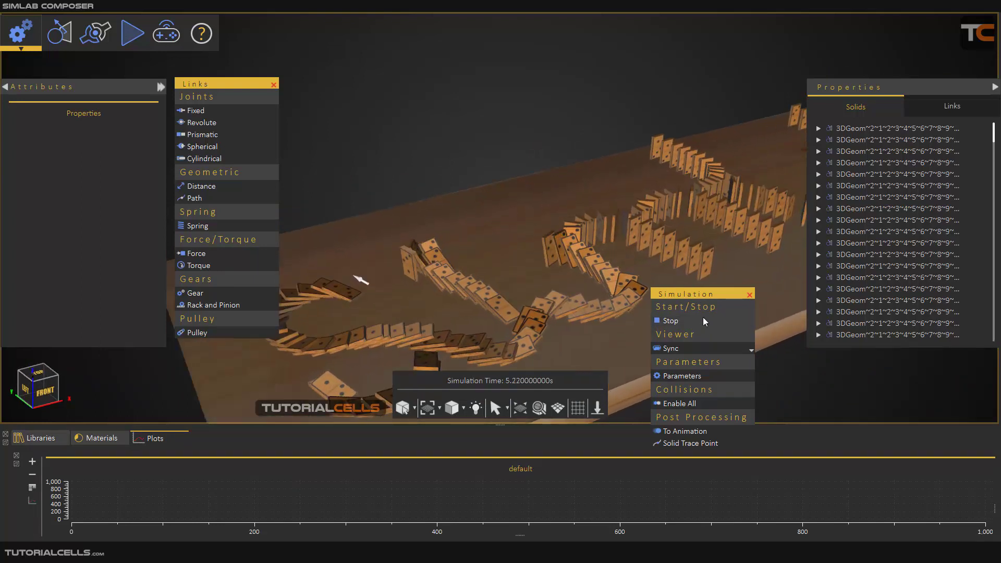
{"action": "left_click", "coordinate": [702, 320]}
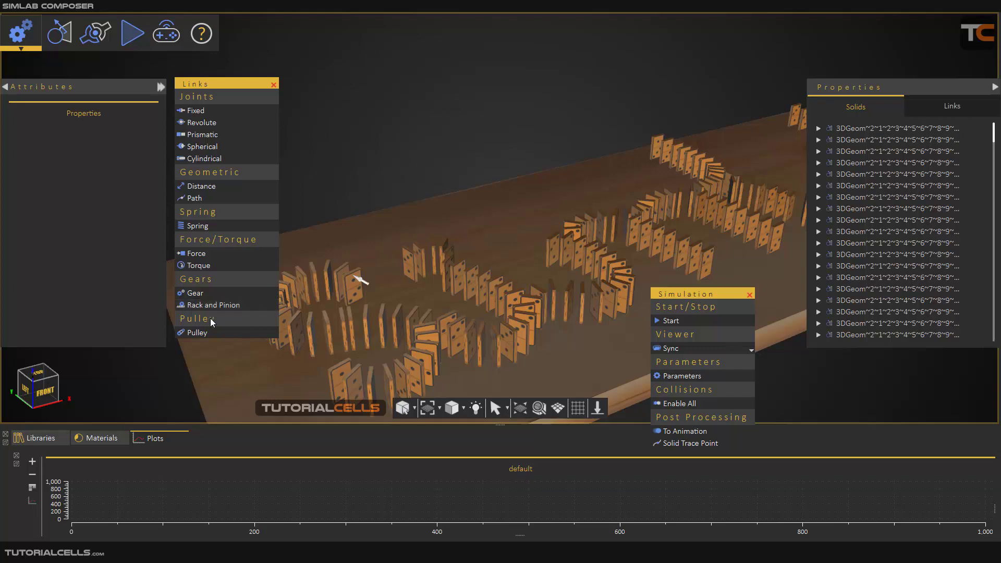
Switch to the open RackAndPinion.sim window and view the whole rack and pinion.
{"action": "mouse_move", "coordinate": [370, 553]}
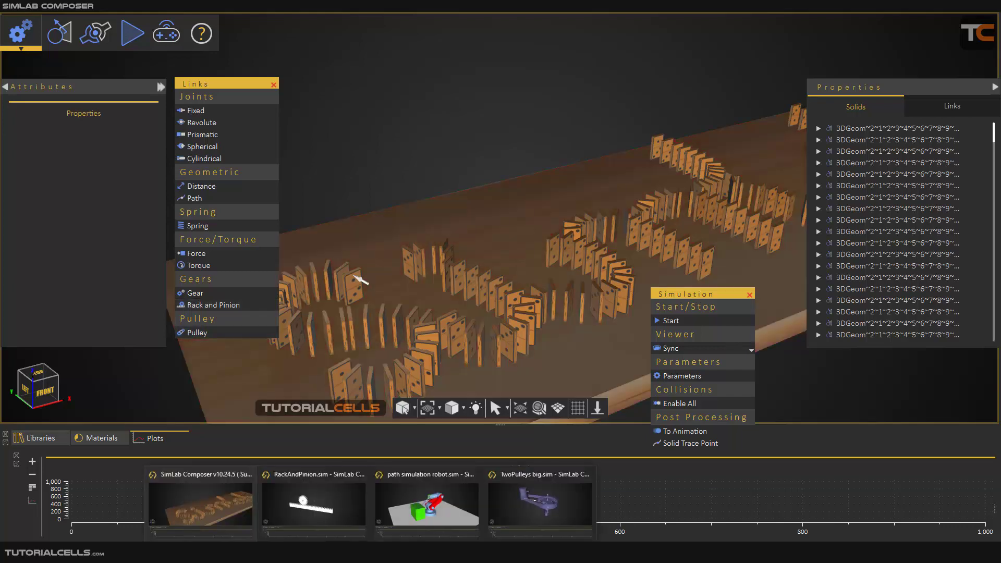
{"action": "left_click", "coordinate": [340, 521]}
{"action": "left_click_drag", "start_coordinate": [425, 287], "coordinate": [438, 252]}
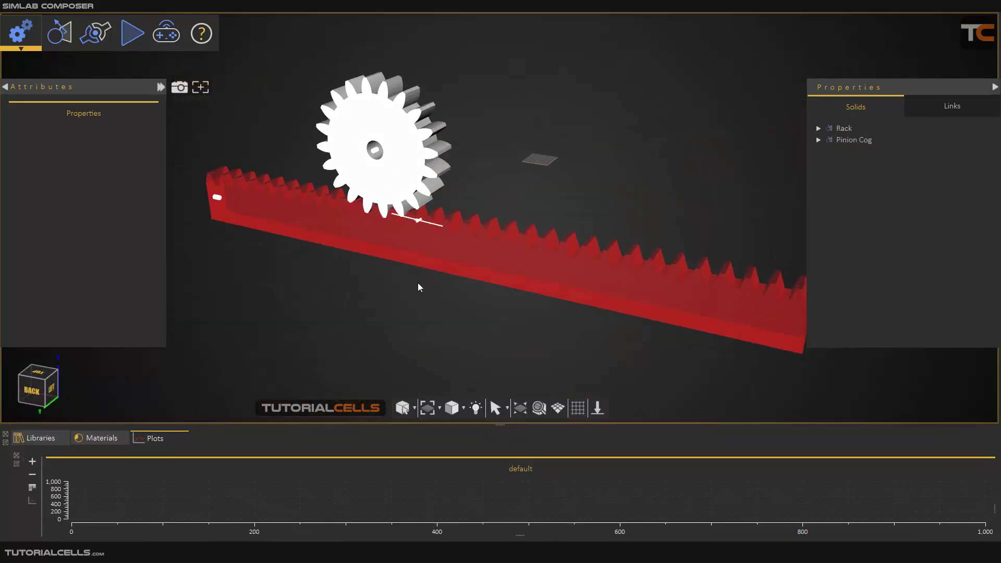
{"action": "left_click_drag", "start_coordinate": [423, 289], "coordinate": [451, 225]}
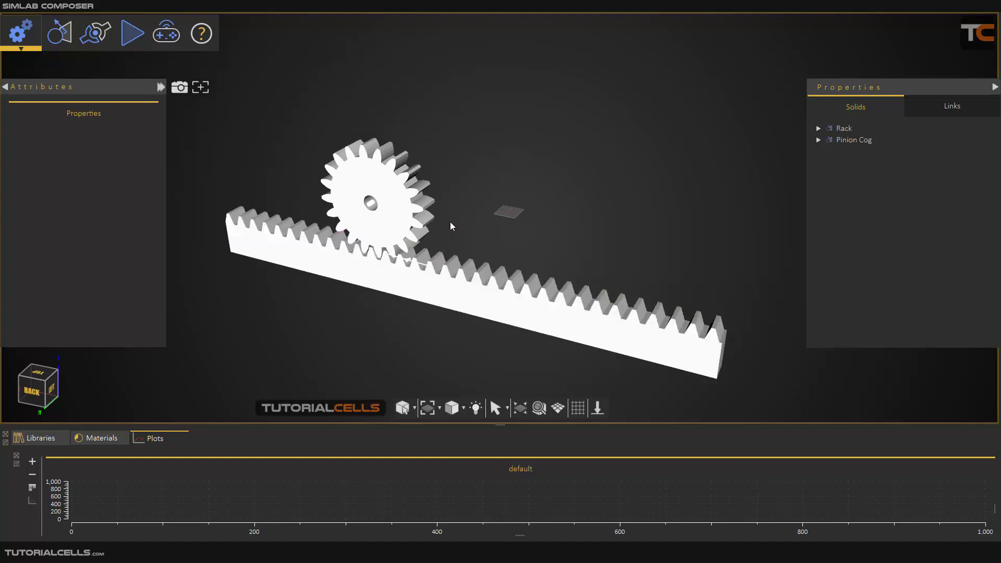
Run the rack and pinion simulation, stop it, and take a closer look at the meshing teeth.
{"action": "left_click", "coordinate": [132, 32]}
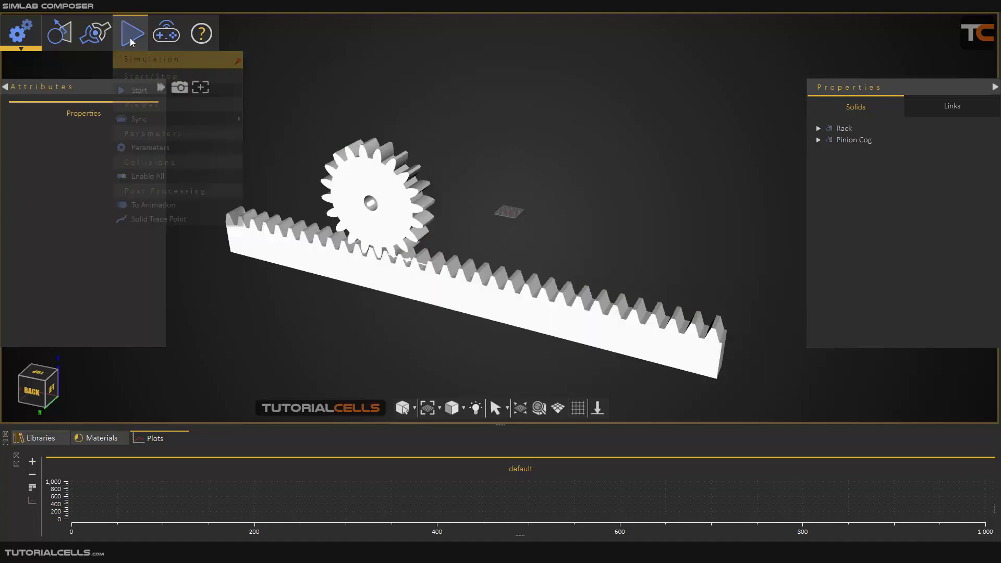
{"action": "left_click", "coordinate": [139, 91]}
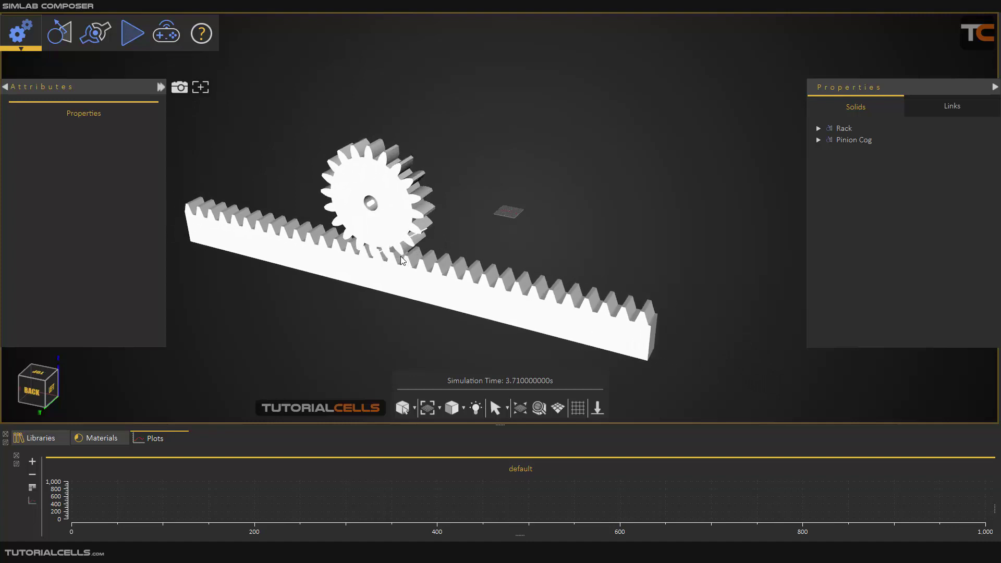
{"action": "left_click", "coordinate": [132, 33]}
{"action": "left_click", "coordinate": [139, 90]}
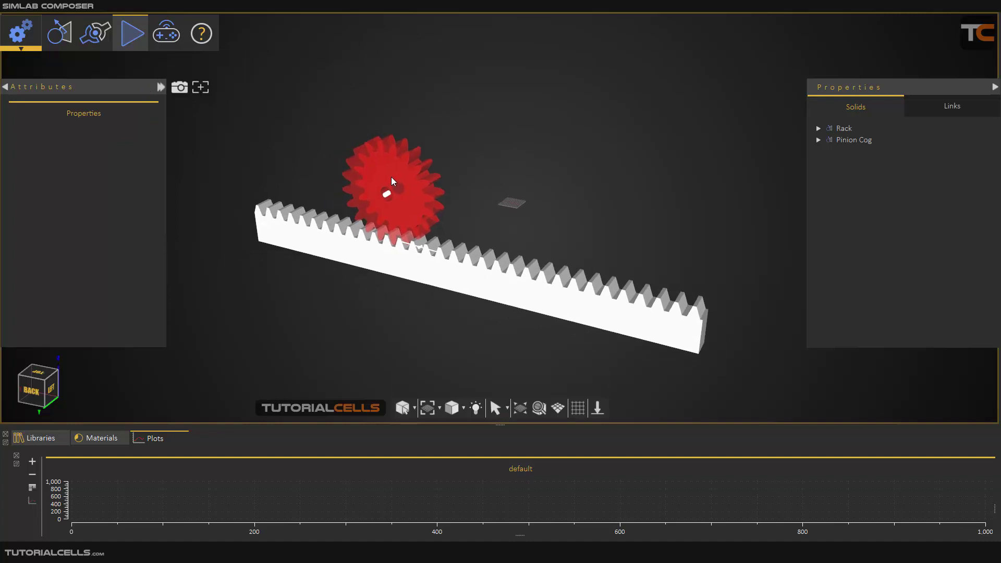
{"action": "scroll", "coordinate": [451, 242], "scroll_direction": "up", "scroll_amount": 3}
{"action": "middle_click_drag", "start_coordinate": [451, 242], "coordinate": [478, 220]}
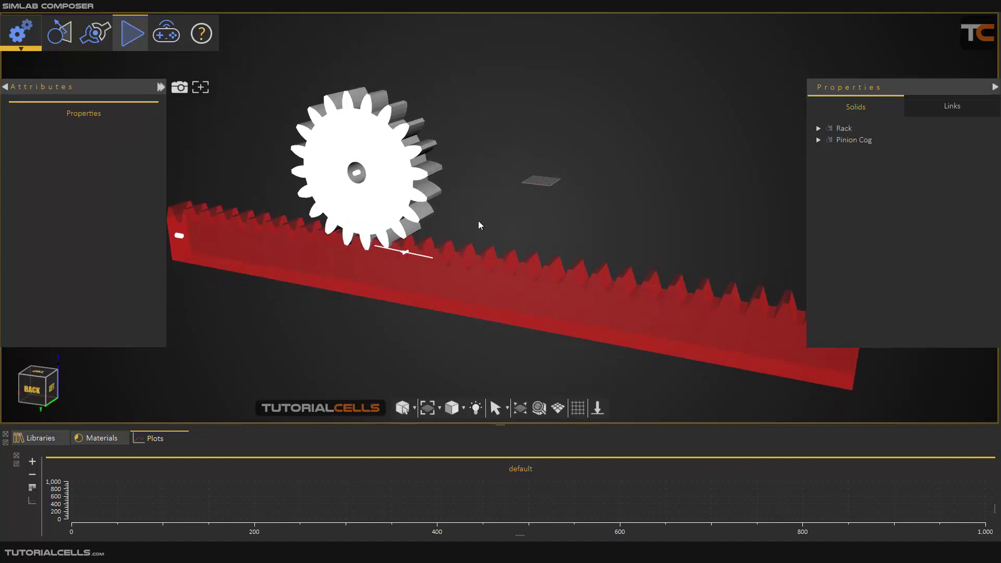
Load the Geneva Rack sample from the Collision library and close the Solid Editing dialog.
{"action": "left_click", "coordinate": [42, 439]}
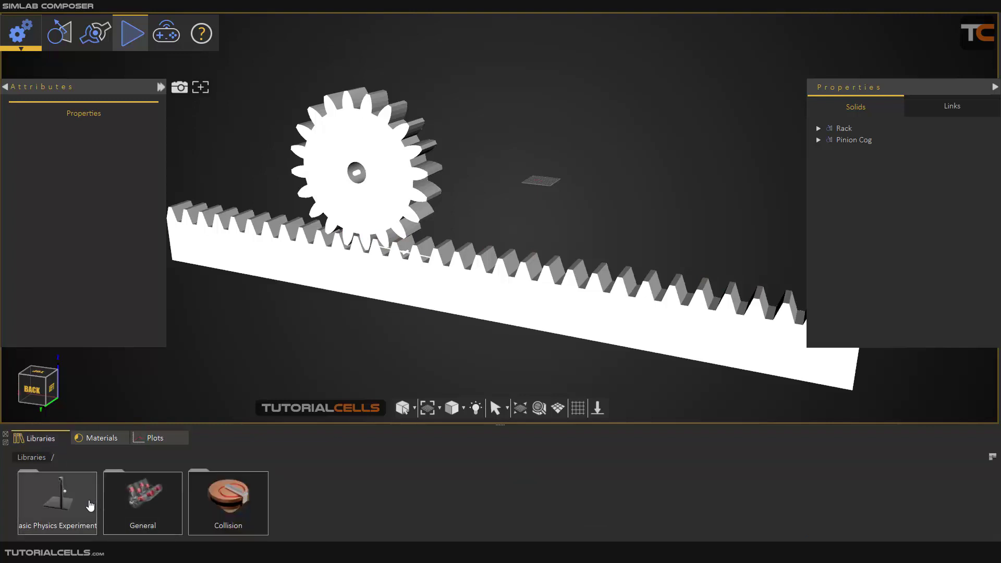
{"action": "double_click", "coordinate": [219, 500]}
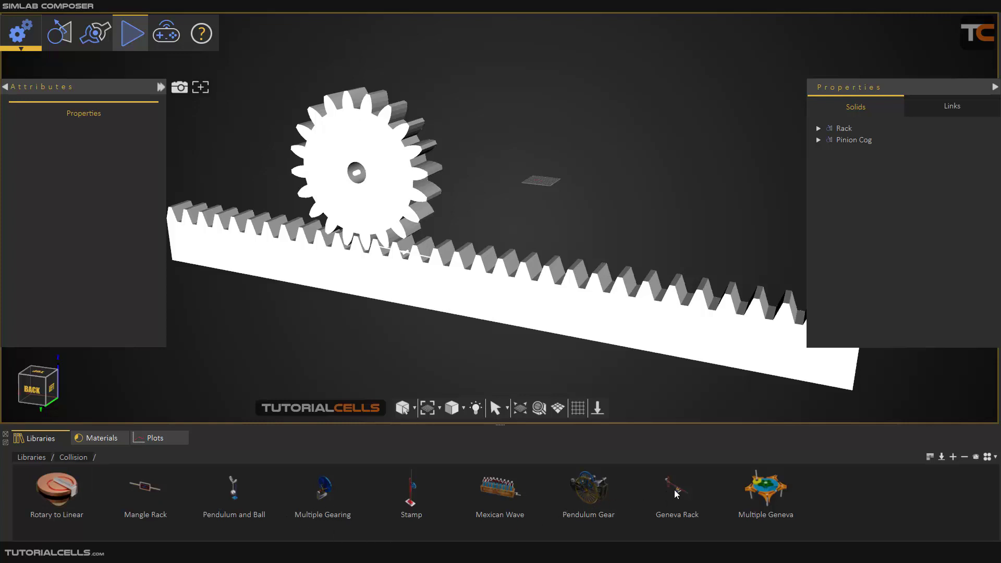
{"action": "left_click_drag", "start_coordinate": [675, 492], "coordinate": [549, 210]}
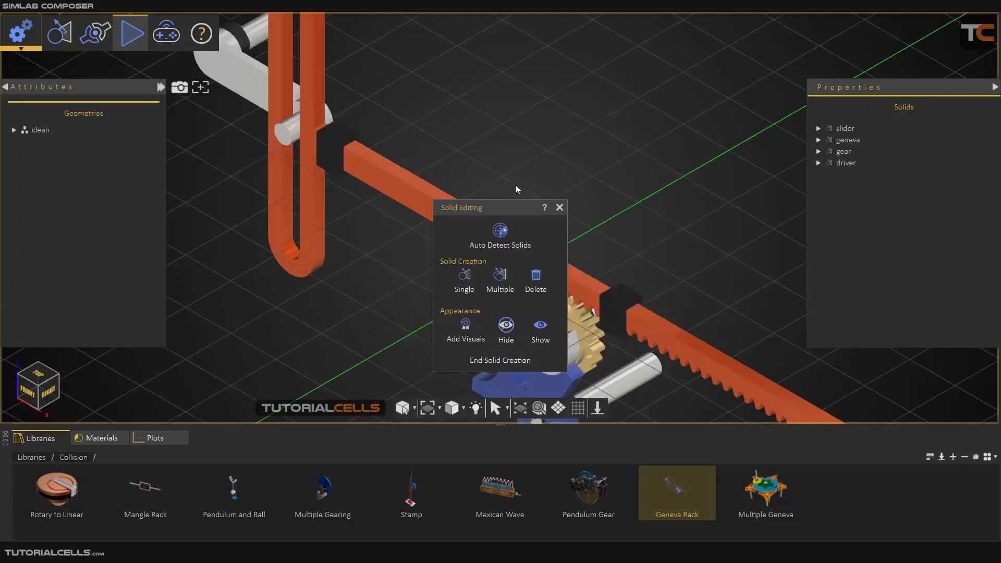
{"action": "left_click", "coordinate": [557, 208]}
Hide the scene grid and switch the view to perspective projection.
{"action": "scroll", "coordinate": [539, 225], "scroll_direction": "down", "scroll_amount": 2}
{"action": "middle_click_drag", "start_coordinate": [554, 237], "coordinate": [668, 268]}
{"action": "left_click", "coordinate": [577, 407]}
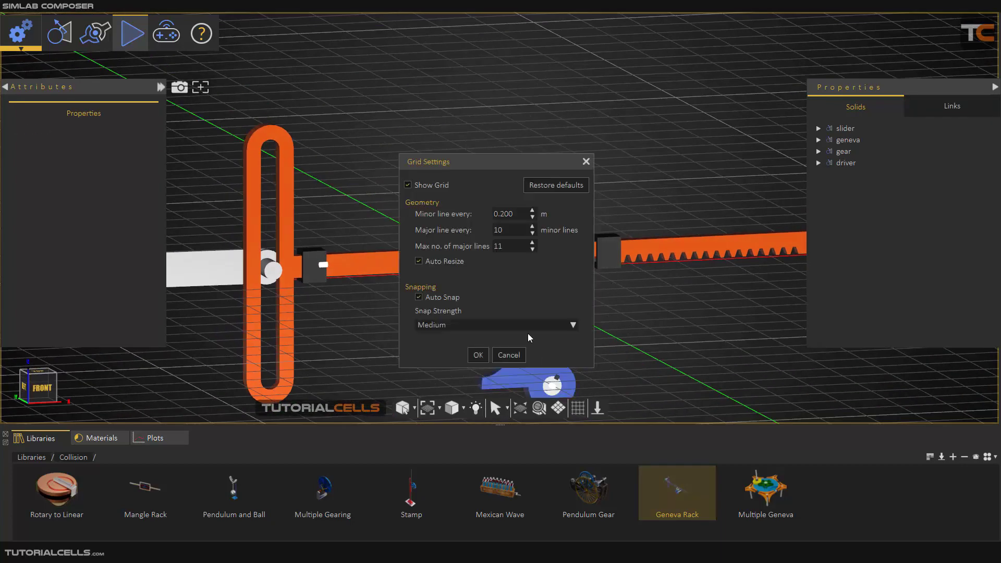
{"action": "left_click", "coordinate": [408, 186]}
{"action": "left_click", "coordinate": [478, 355]}
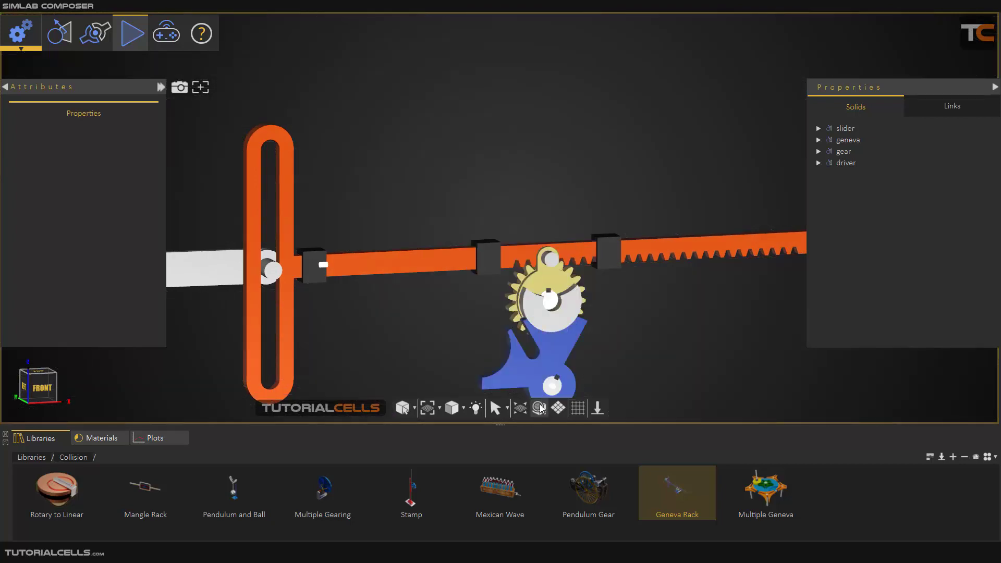
{"action": "left_click", "coordinate": [556, 411]}
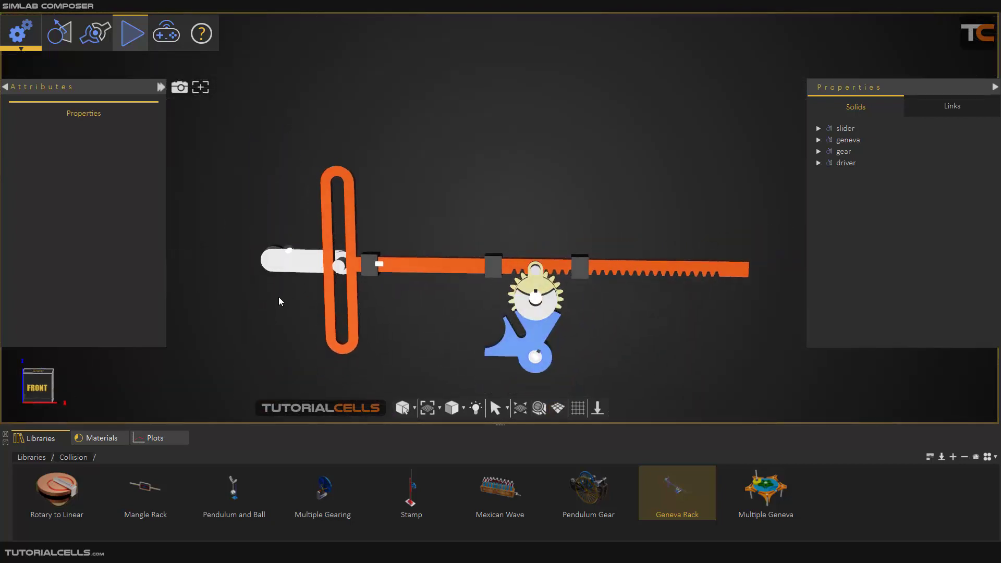
View the Geneva Rack mechanism from its rear side and start its simulation.
{"action": "middle_click_drag", "start_coordinate": [572, 290], "coordinate": [391, 292]}
{"action": "middle_click_drag", "start_coordinate": [656, 299], "coordinate": [120, 276]}
{"action": "middle_click_drag", "start_coordinate": [473, 282], "coordinate": [479, 252]}
{"action": "scroll", "coordinate": [471, 259], "scroll_direction": "up", "scroll_amount": 3}
{"action": "scroll", "coordinate": [467, 229], "scroll_direction": "down", "scroll_amount": 2}
{"action": "scroll", "coordinate": [480, 252], "scroll_direction": "up", "scroll_amount": 2}
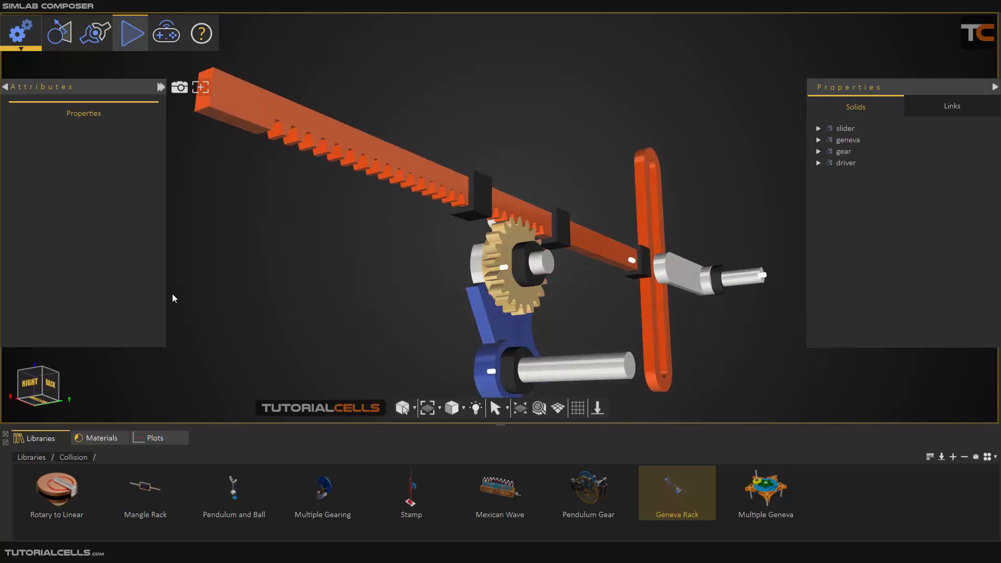
{"action": "mouse_move", "coordinate": [135, 64]}
{"action": "left_click", "coordinate": [138, 89]}
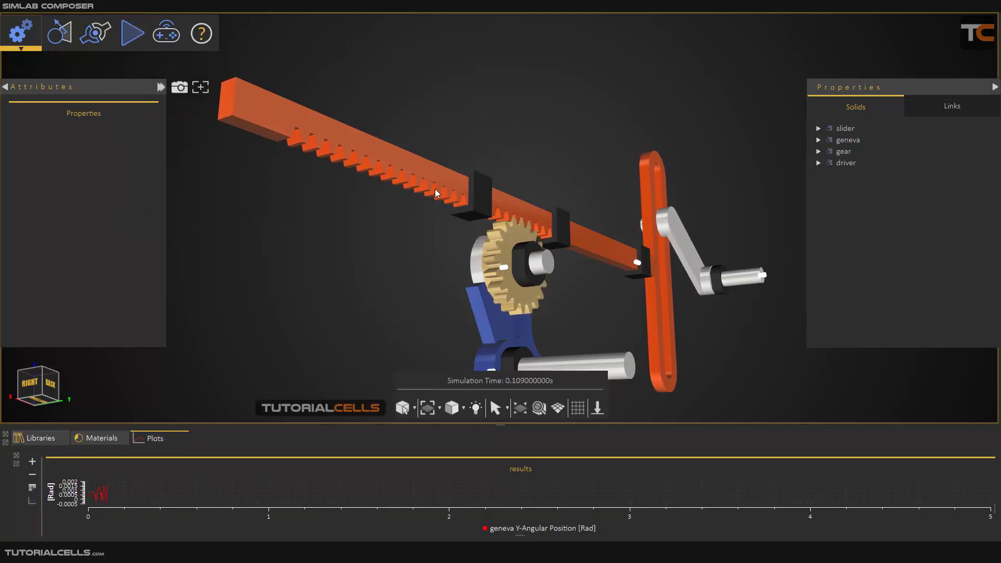
Examine from several angles how the crank, slotted slider, rack, gear and blue Geneva part move during the simulation.
{"action": "scroll", "coordinate": [554, 248], "scroll_direction": "up", "scroll_amount": 2}
{"action": "middle_click_drag", "start_coordinate": [554, 248], "coordinate": [396, 273]}
{"action": "left_click_drag", "start_coordinate": [608, 225], "coordinate": [143, 238]}
{"action": "scroll", "coordinate": [480, 218], "scroll_direction": "down", "scroll_amount": 5}
{"action": "left_click_drag", "start_coordinate": [569, 257], "coordinate": [408, 233]}
{"action": "scroll", "coordinate": [505, 239], "scroll_direction": "up", "scroll_amount": 2}
{"action": "scroll", "coordinate": [408, 233], "scroll_direction": "down", "scroll_amount": 3}
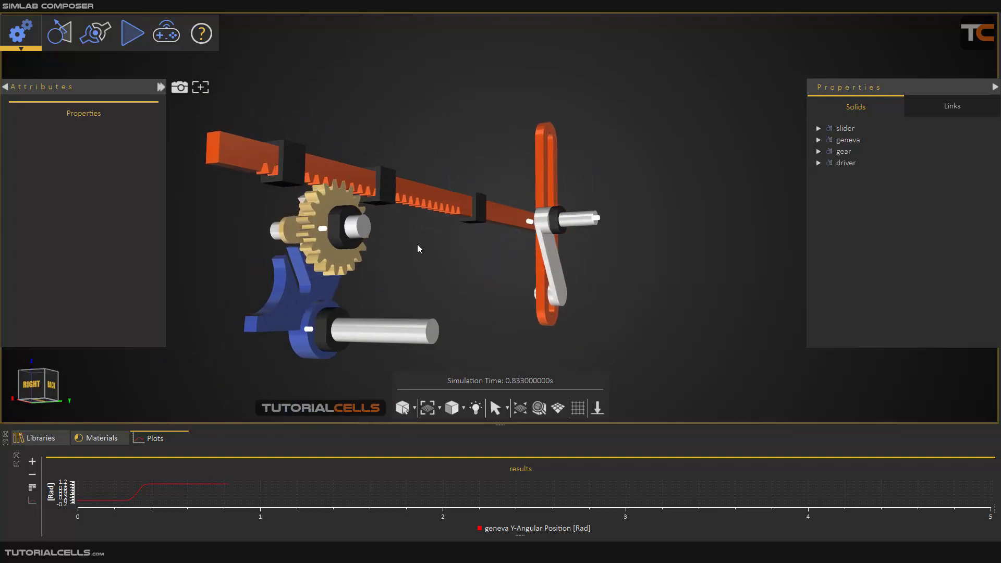
{"action": "scroll", "coordinate": [418, 245], "scroll_direction": "down", "scroll_amount": 2}
{"action": "left_click_drag", "start_coordinate": [423, 244], "coordinate": [65, 294]}
{"action": "scroll", "coordinate": [402, 280], "scroll_direction": "up", "scroll_amount": 3}
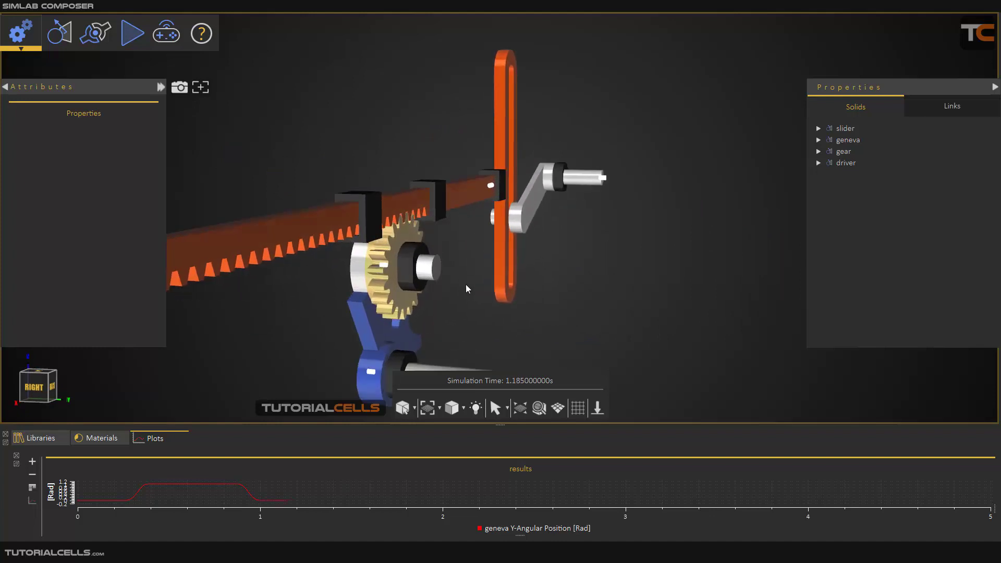
{"action": "scroll", "coordinate": [469, 287], "scroll_direction": "down", "scroll_amount": 1}
{"action": "left_click_drag", "start_coordinate": [470, 287], "coordinate": [361, 277]}
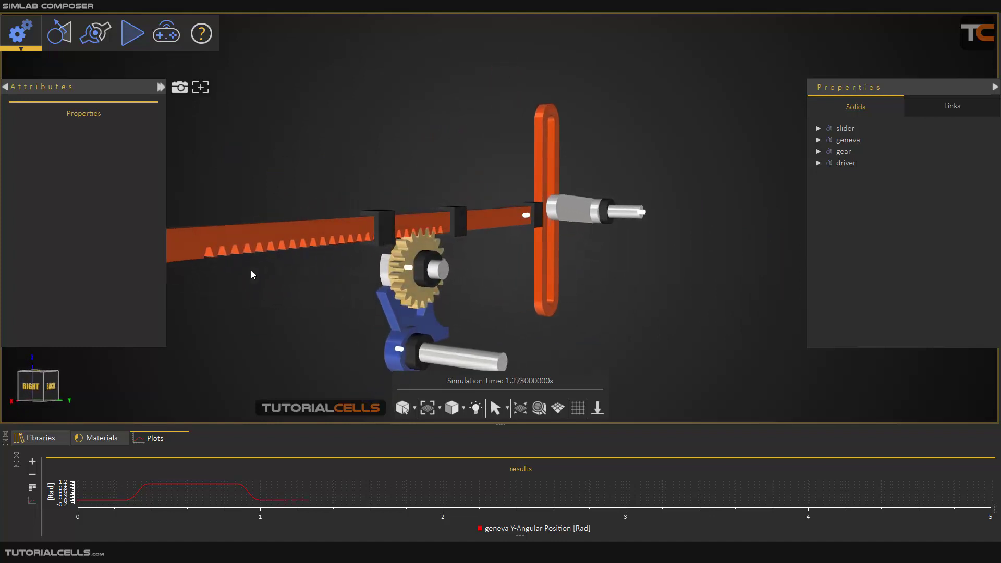
Stop the Geneva Rack simulation and switch to the open path simulation robot window.
{"action": "left_click", "coordinate": [146, 46]}
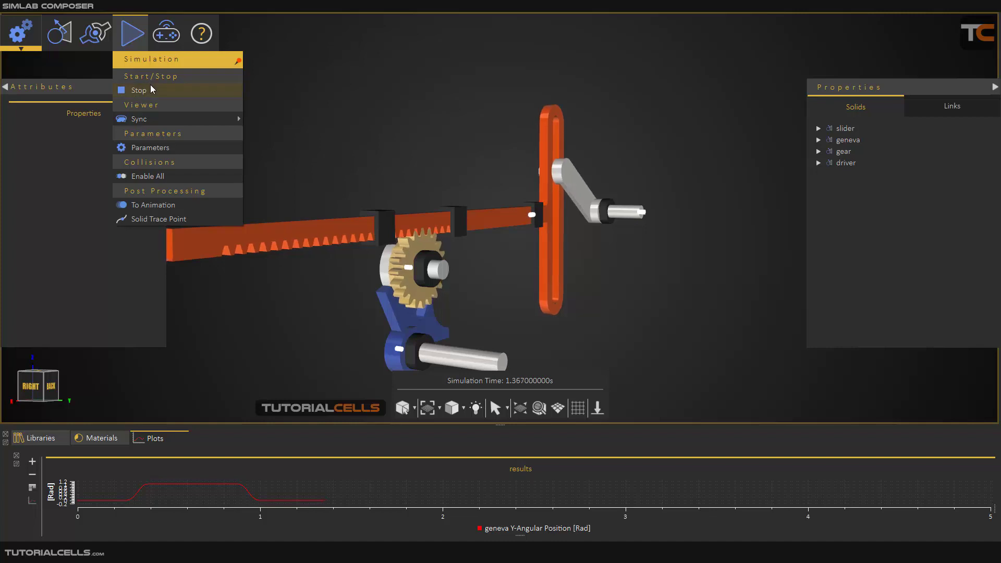
{"action": "left_click", "coordinate": [150, 86]}
{"action": "mouse_move", "coordinate": [370, 552]}
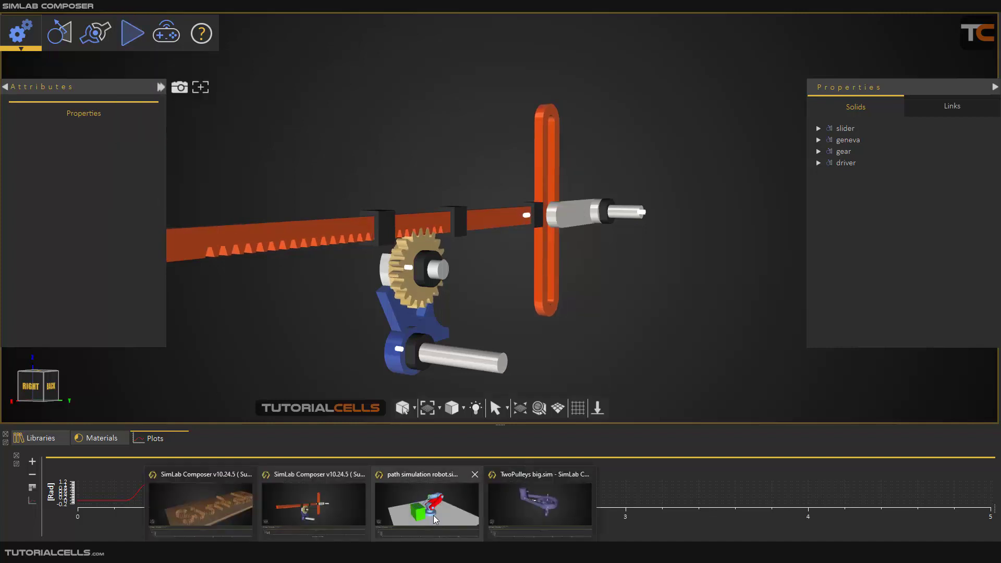
{"action": "left_click", "coordinate": [433, 515]}
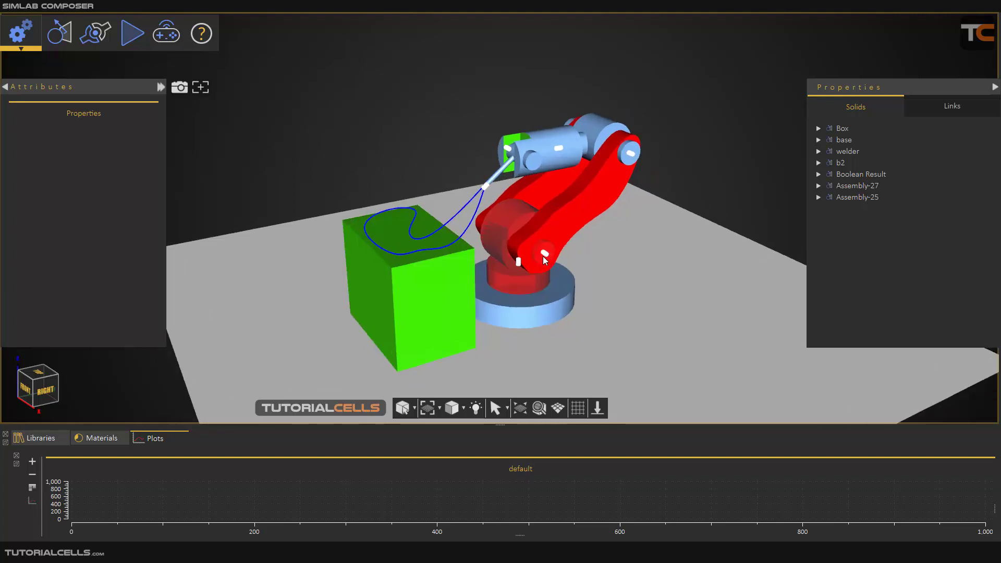
Examine the robot's welder tip and the blue path above the green box, and start the path simulation.
{"action": "scroll", "coordinate": [543, 256], "scroll_direction": "up", "scroll_amount": 1}
{"action": "middle_click_drag", "start_coordinate": [532, 265], "coordinate": [587, 256]}
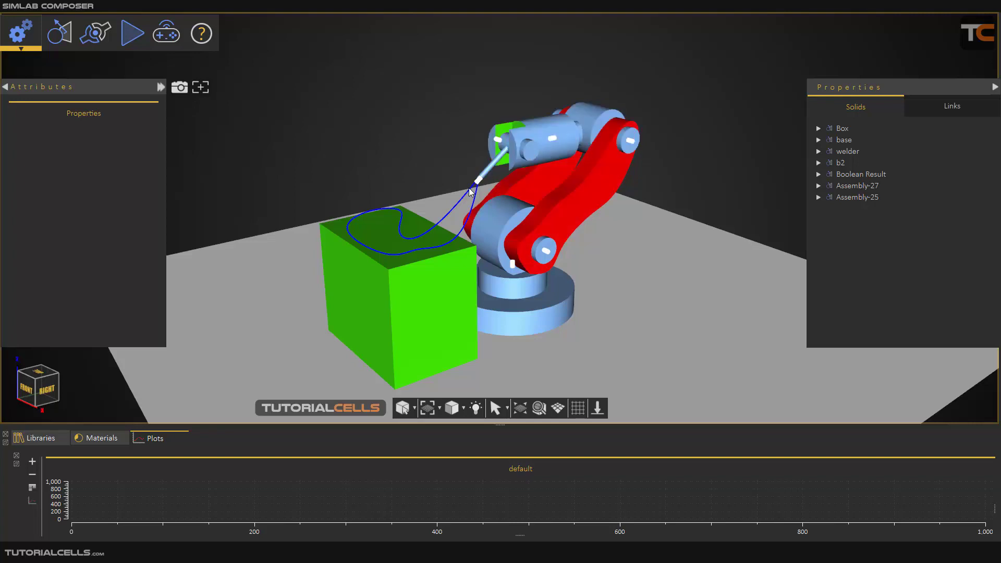
{"action": "left_click", "coordinate": [405, 211]}
{"action": "scroll", "coordinate": [463, 194], "scroll_direction": "up", "scroll_amount": 3}
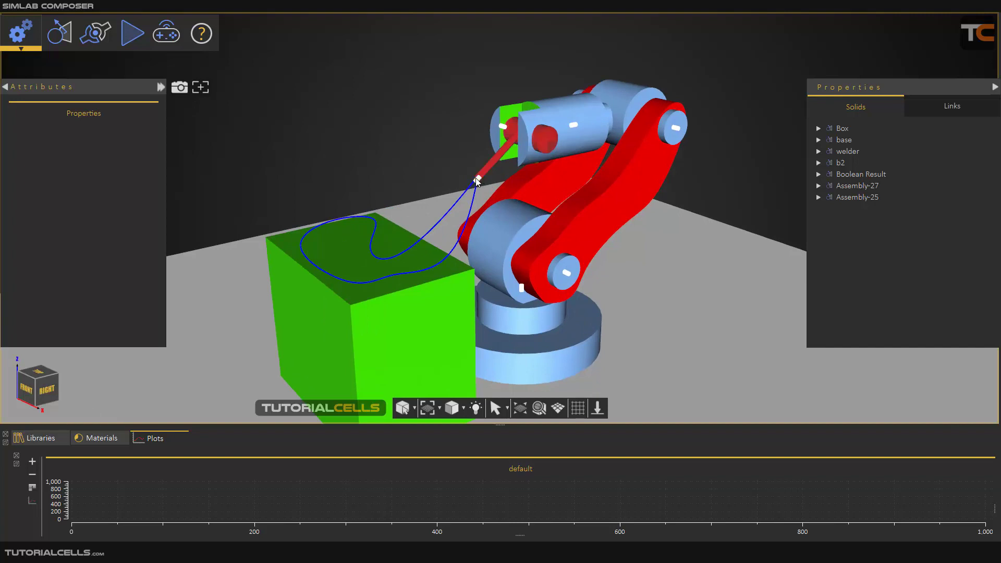
{"action": "scroll", "coordinate": [477, 180], "scroll_direction": "up", "scroll_amount": 2}
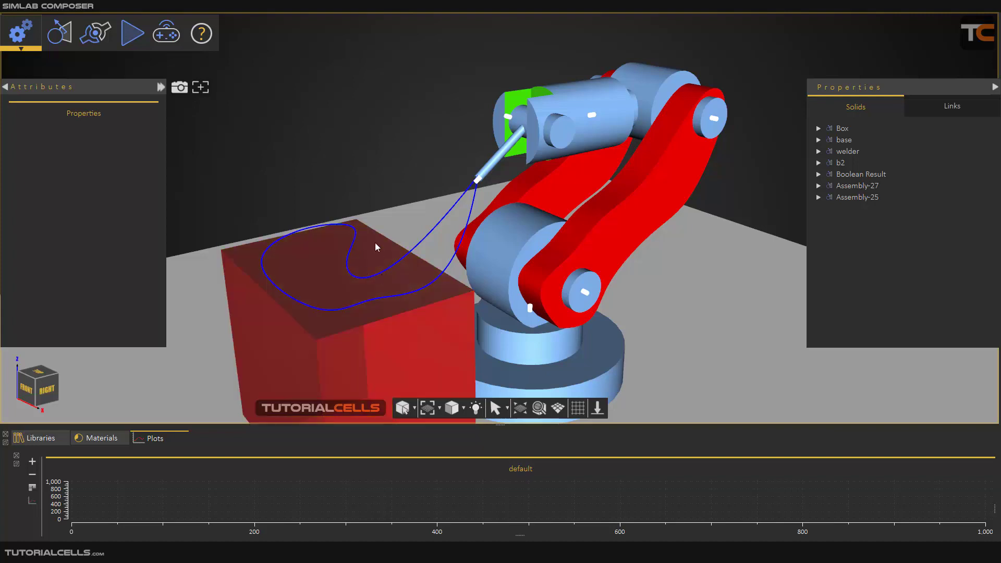
{"action": "left_click", "coordinate": [134, 44]}
{"action": "left_click", "coordinate": [144, 88]}
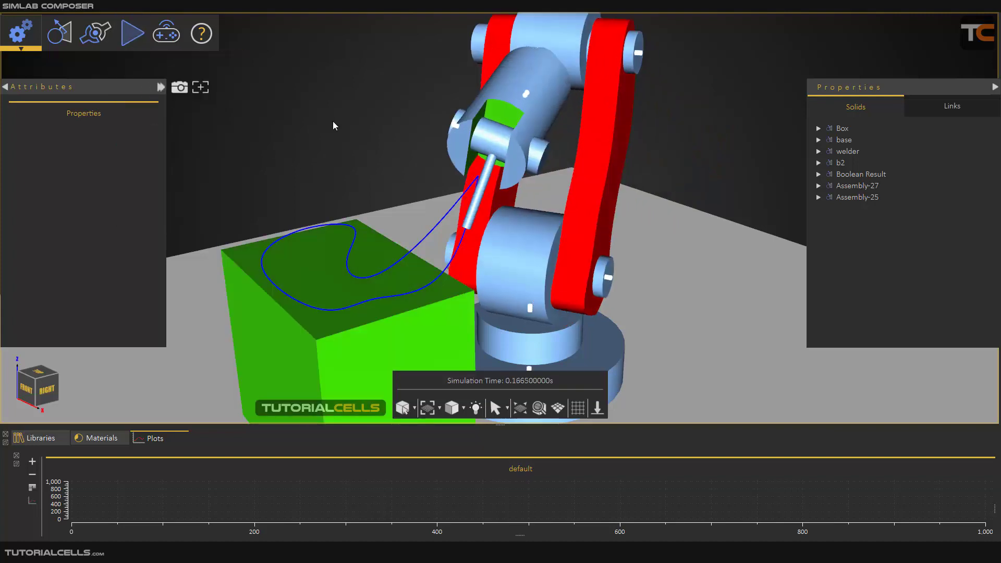
Watch the whole robot arm follow the blue path and review the available link types, including Path.
{"action": "scroll", "coordinate": [328, 121], "scroll_direction": "down", "scroll_amount": 3}
{"action": "middle_click_drag", "start_coordinate": [390, 140], "coordinate": [445, 151]}
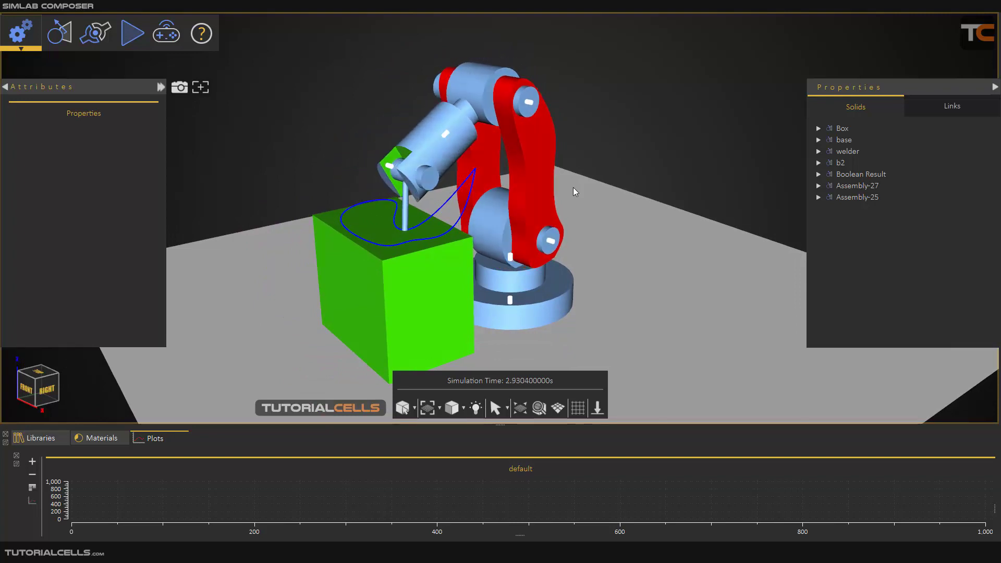
{"action": "left_click", "coordinate": [95, 32]}
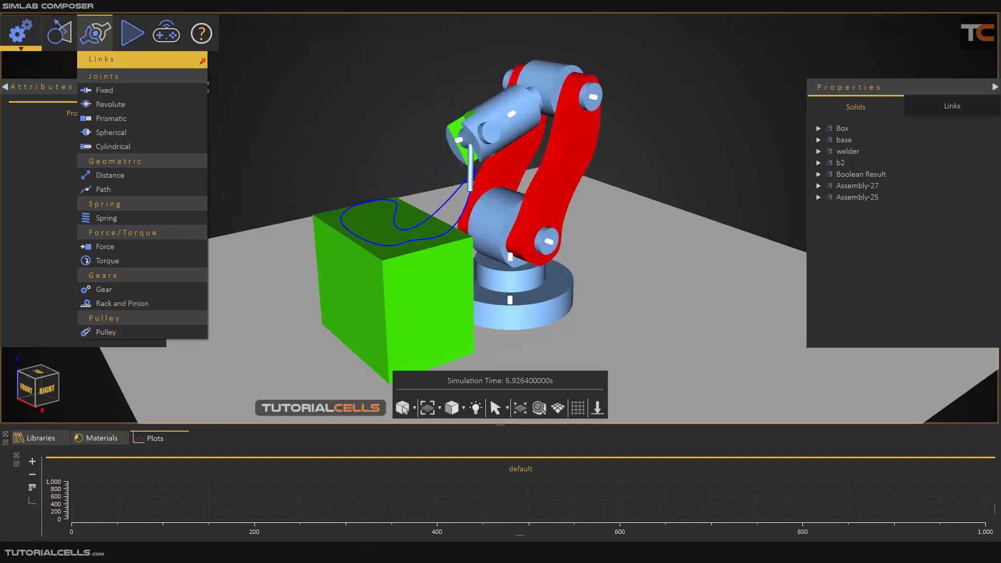
{"action": "left_click", "coordinate": [370, 552]}
Stop the robot simulation and switch to the open TwoPulleys big.sim window.
{"action": "left_click", "coordinate": [137, 46]}
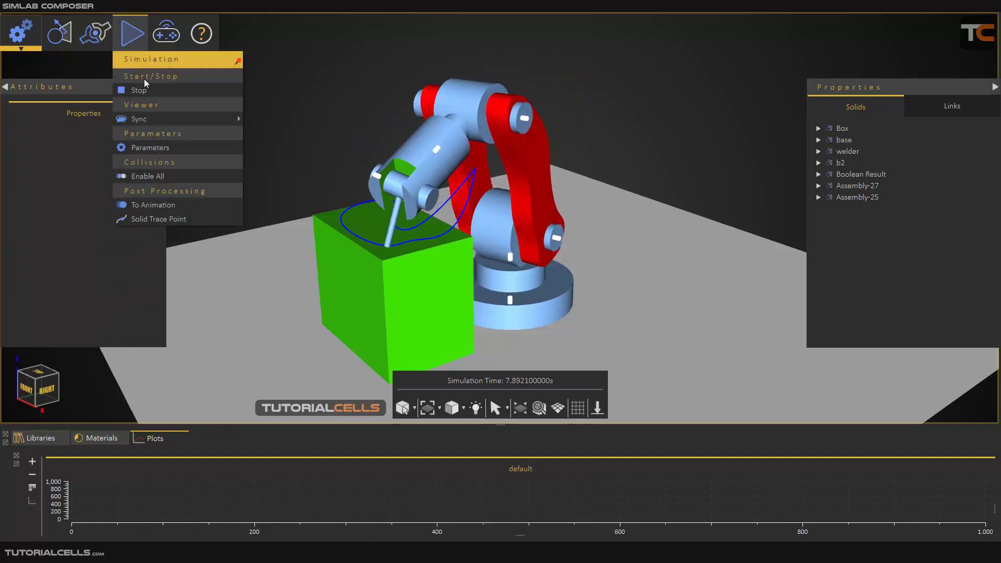
{"action": "left_click", "coordinate": [145, 91]}
{"action": "mouse_move", "coordinate": [370, 552]}
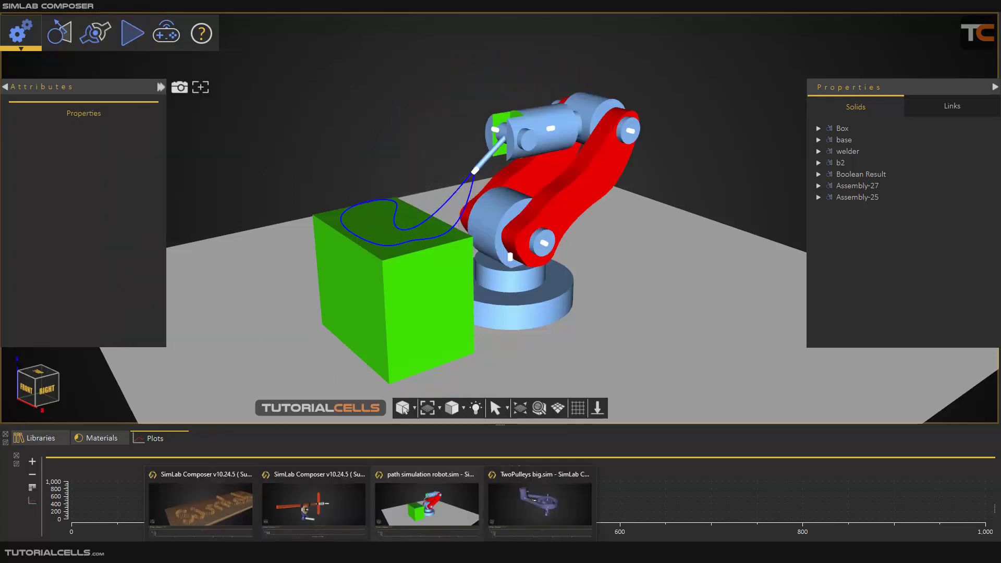
{"action": "left_click", "coordinate": [520, 513]}
View the pulleys, belt and toothed ring from closer and higher up, and start the simulation of the mechanism.
{"action": "middle_click_drag", "start_coordinate": [499, 267], "coordinate": [519, 235]}
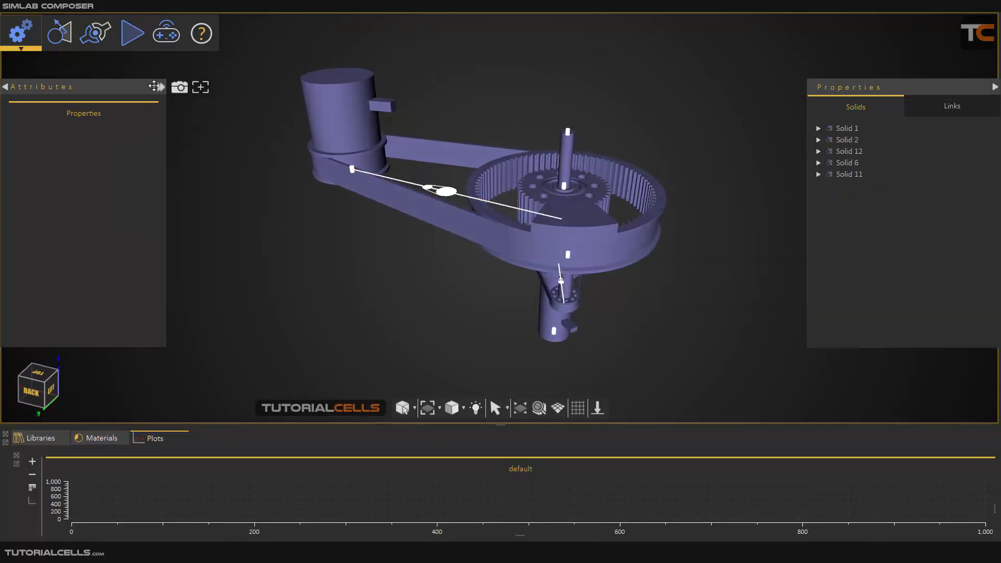
{"action": "scroll", "coordinate": [498, 198], "scroll_direction": "down", "scroll_amount": 1}
{"action": "middle_click_drag", "start_coordinate": [499, 188], "coordinate": [490, 192]}
{"action": "scroll", "coordinate": [547, 284], "scroll_direction": "up", "scroll_amount": 3}
{"action": "middle_click_drag", "start_coordinate": [555, 322], "coordinate": [479, 251]}
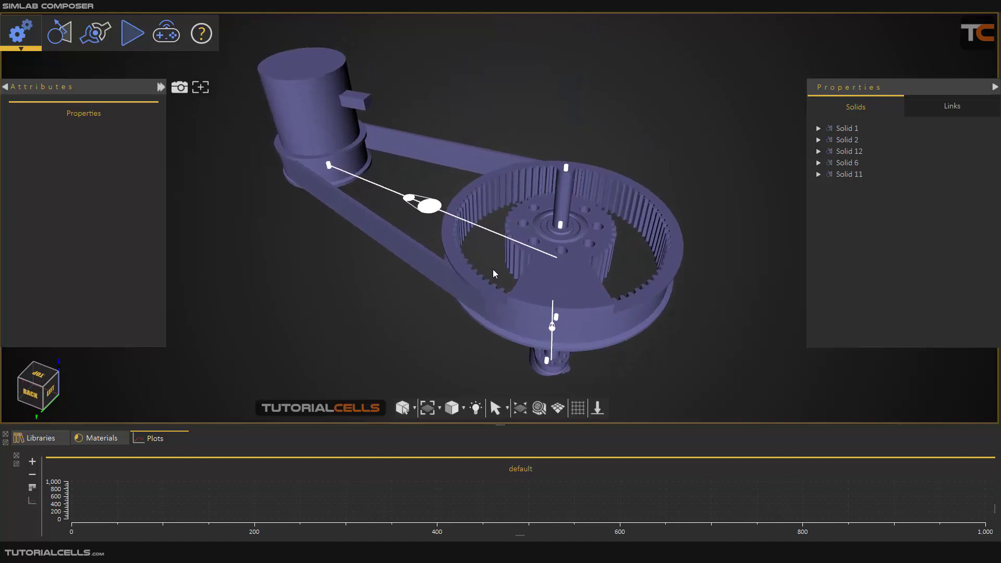
{"action": "left_click", "coordinate": [132, 38]}
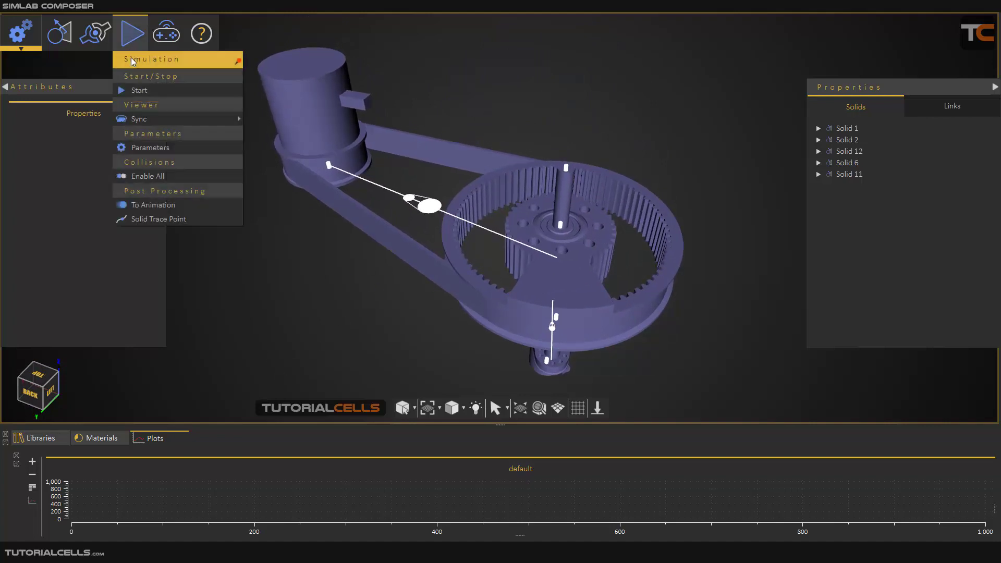
{"action": "left_click", "coordinate": [141, 92]}
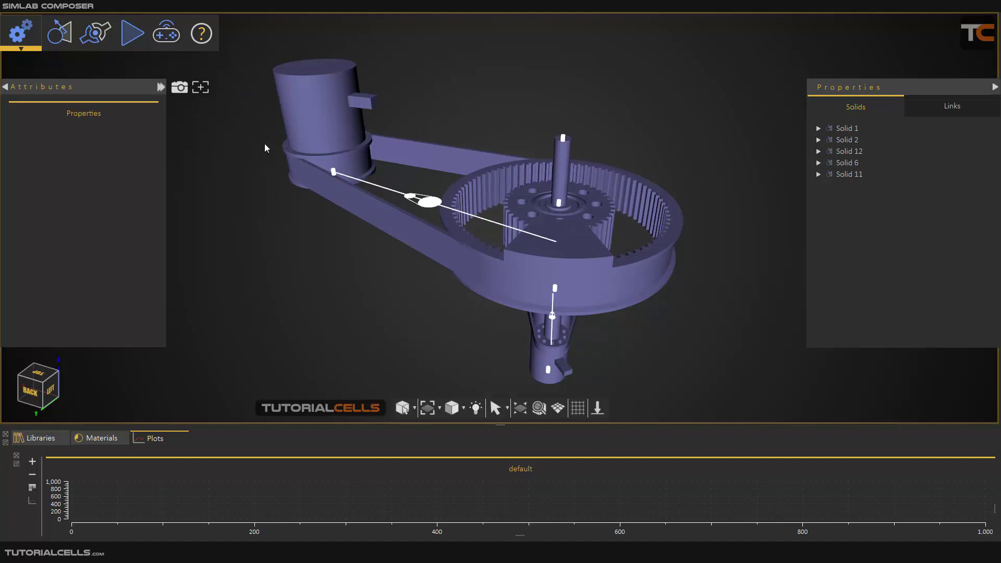
Review the Solid Editing tools and the joint, gear and pulley link types without creating anything.
{"action": "left_click", "coordinate": [65, 42]}
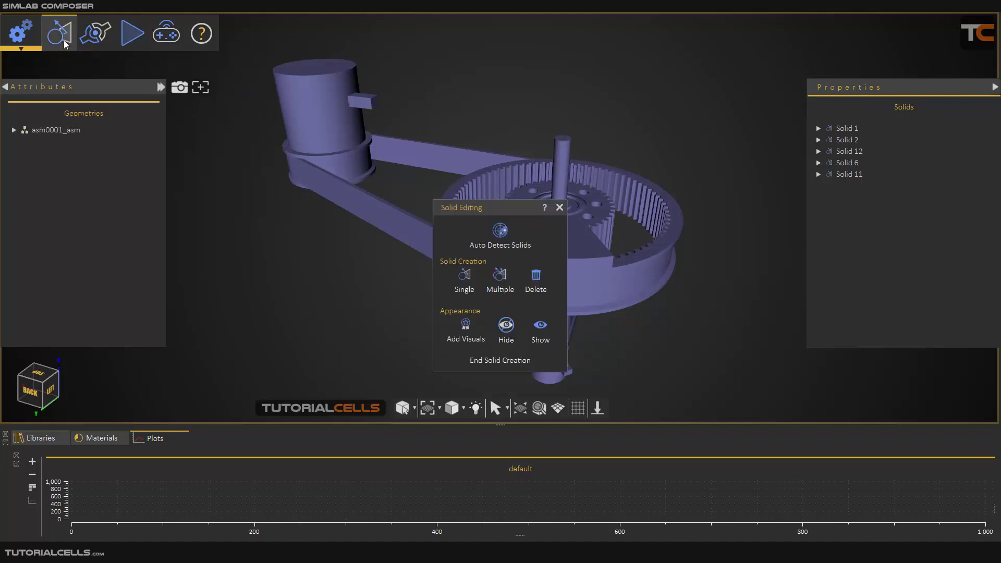
{"action": "left_click_drag", "start_coordinate": [445, 207], "coordinate": [205, 116]}
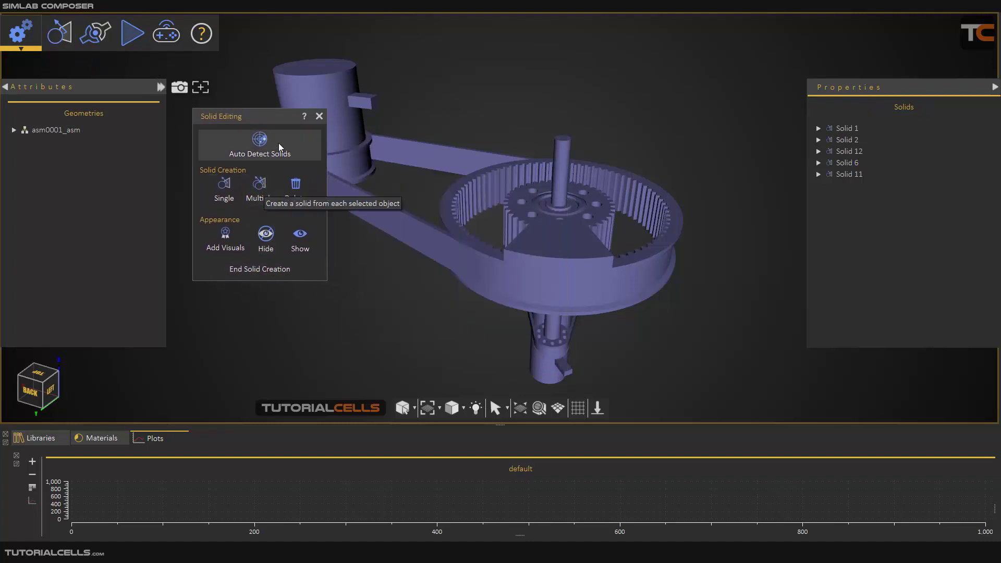
{"action": "left_click", "coordinate": [318, 116]}
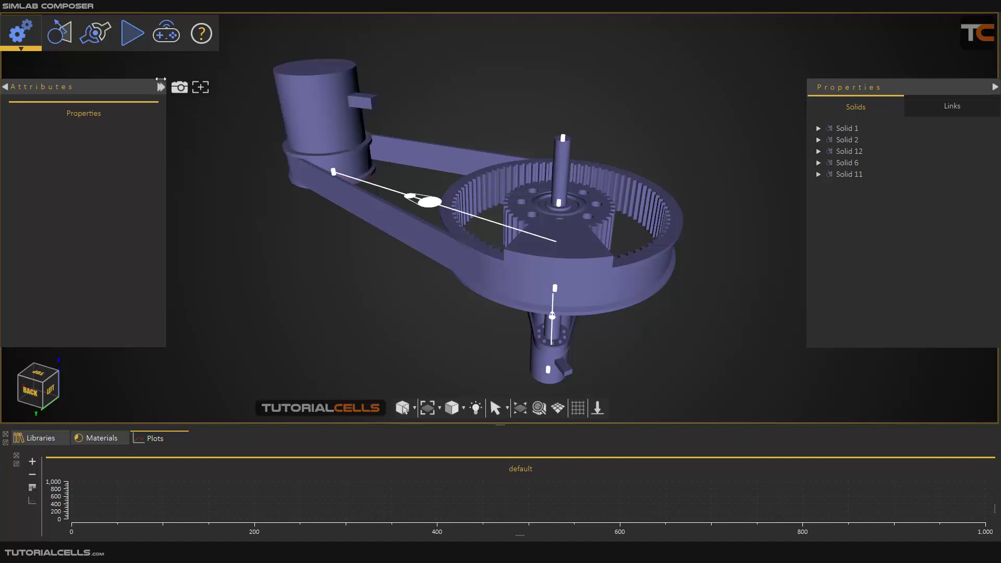
{"action": "left_click", "coordinate": [104, 38]}
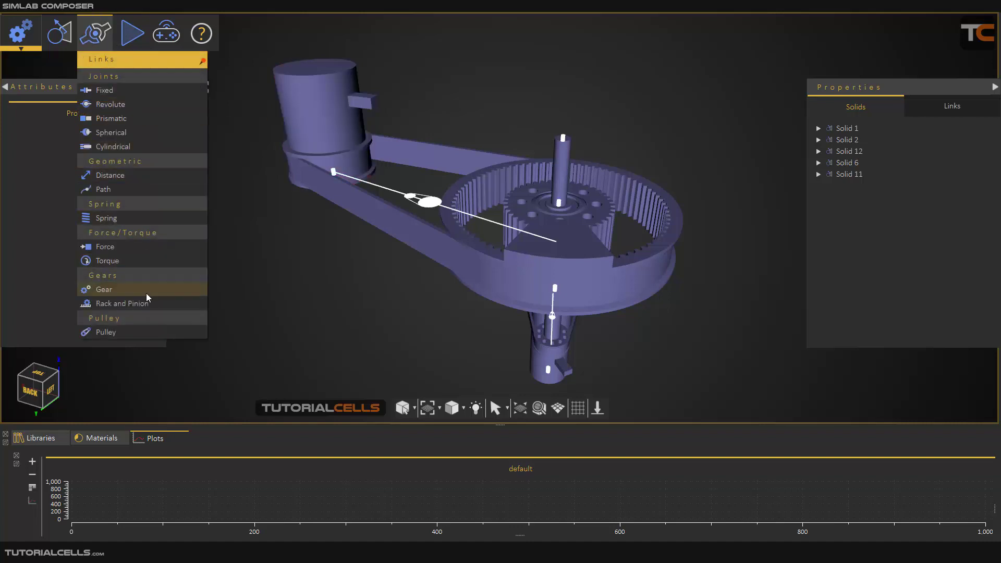
{"action": "left_click", "coordinate": [255, 293]}
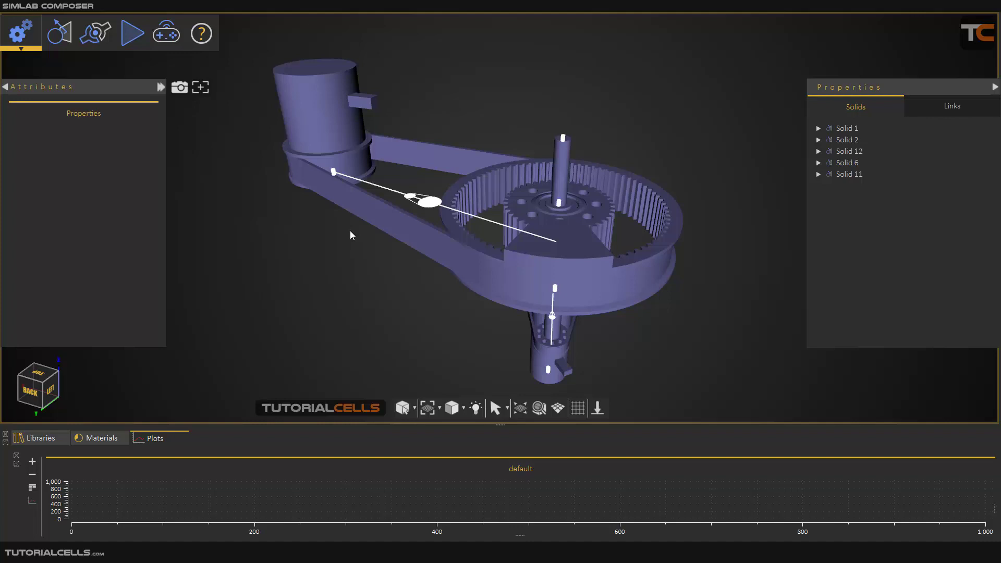
Review the viewer sync modes and the General, Solver, Advanced and Visual simulation parameters, leaving all settings unchanged.
{"action": "left_click", "coordinate": [132, 34]}
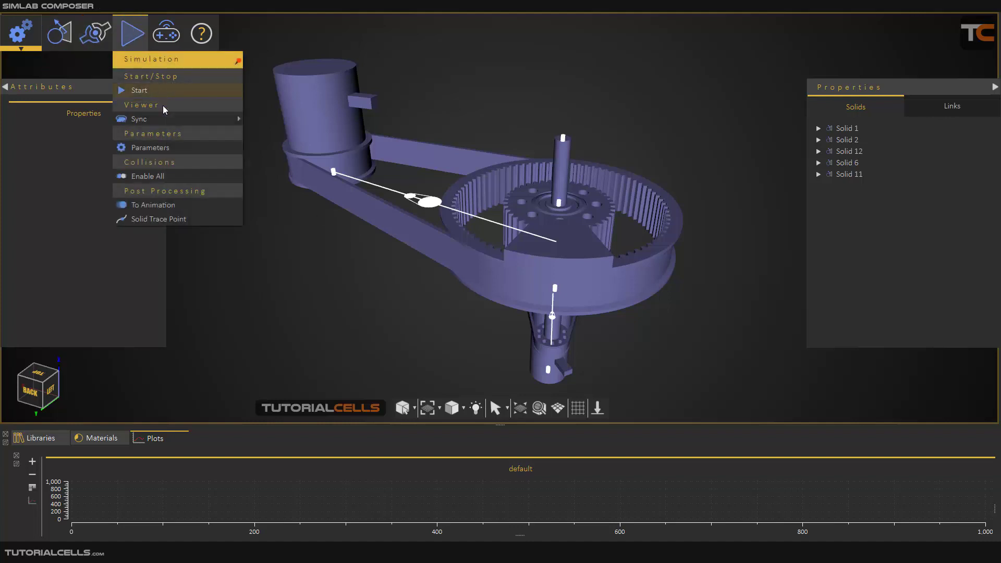
{"action": "mouse_move", "coordinate": [166, 116]}
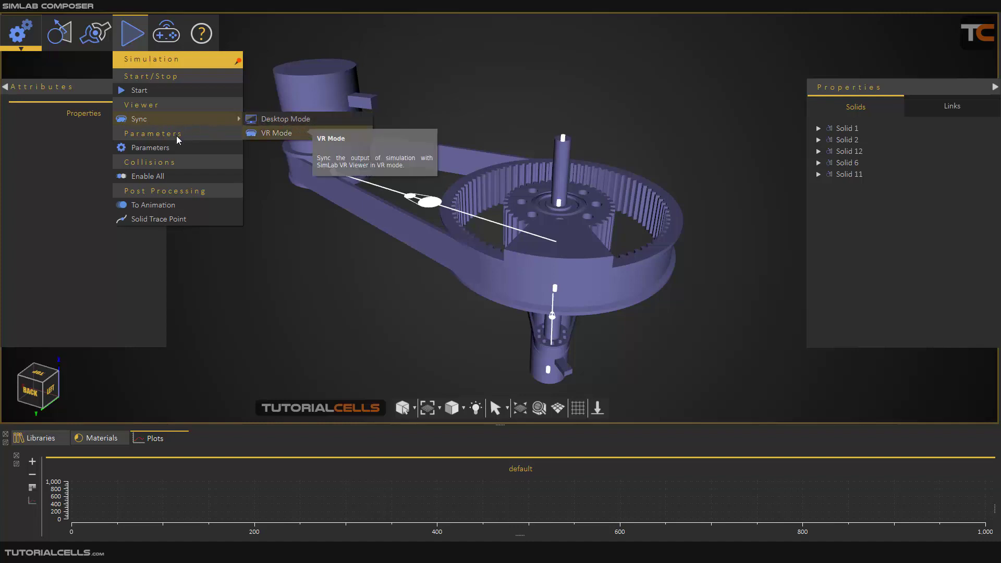
{"action": "left_click", "coordinate": [154, 149]}
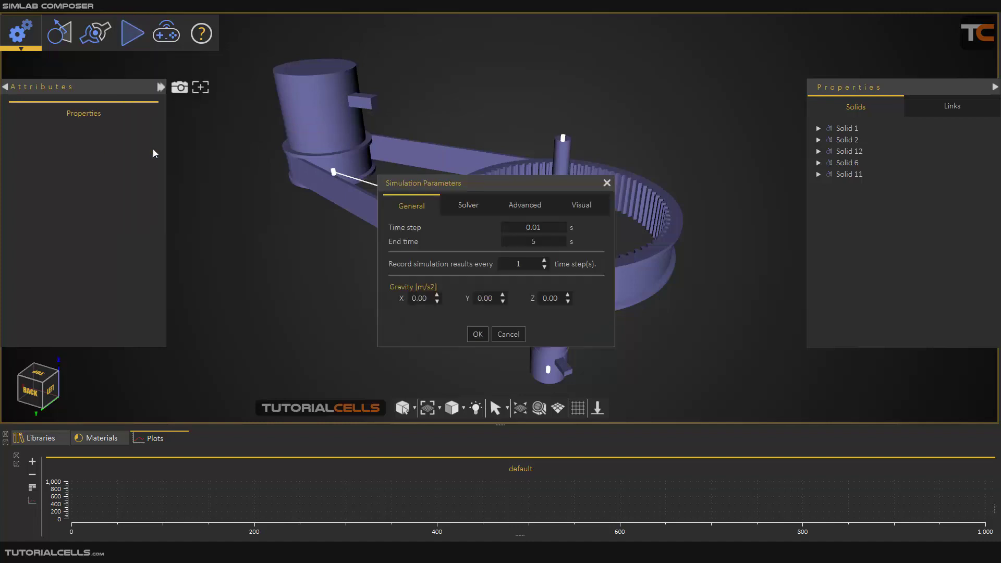
{"action": "mouse_move", "coordinate": [440, 192]}
{"action": "left_mouse_down"}
{"action": "mouse_move", "coordinate": [435, 176]}
{"action": "mouse_move", "coordinate": [423, 182]}
{"action": "left_mouse_up"}
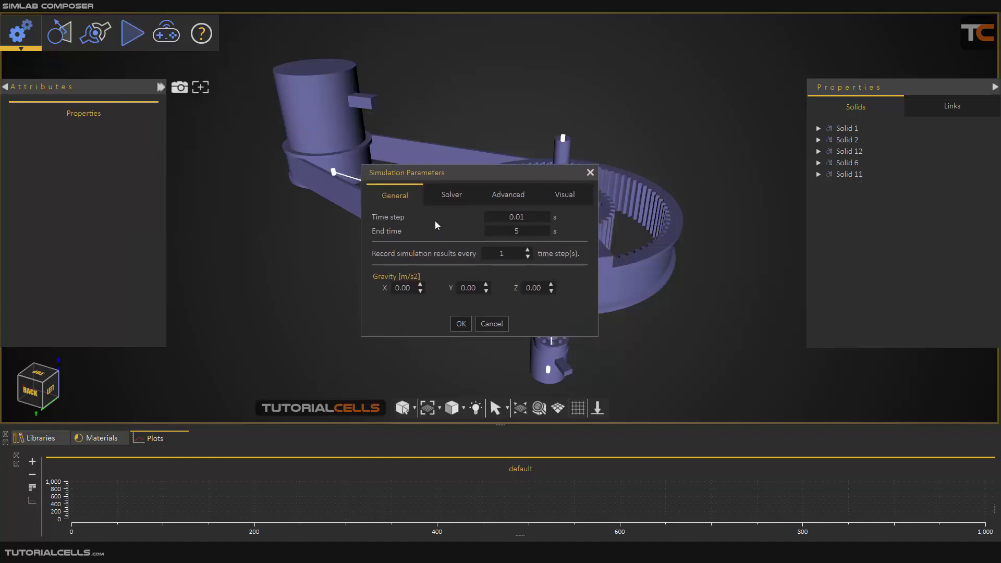
{"action": "left_click", "coordinate": [451, 194]}
{"action": "left_click", "coordinate": [500, 196]}
{"action": "left_click", "coordinate": [563, 195]}
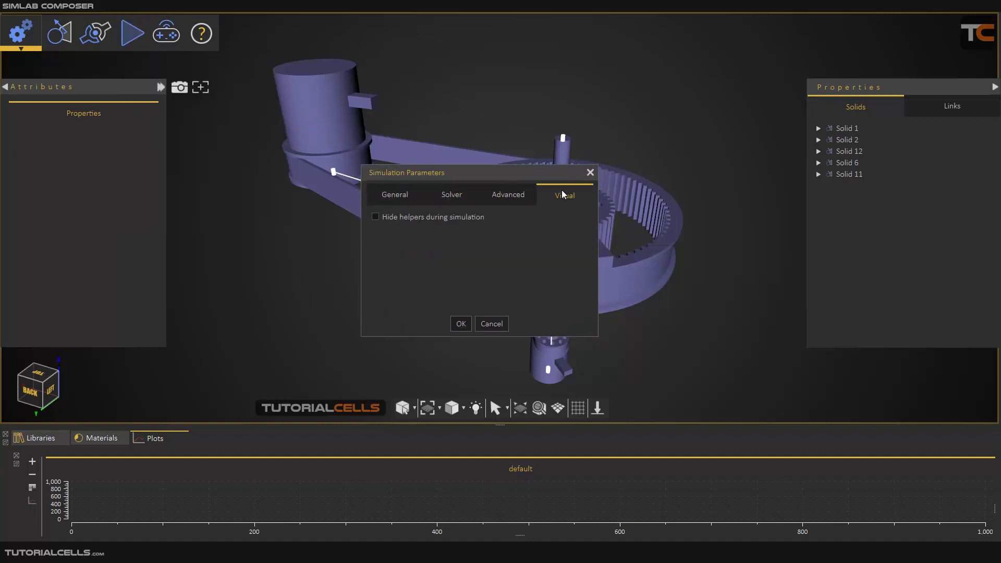
{"action": "left_click", "coordinate": [590, 172]}
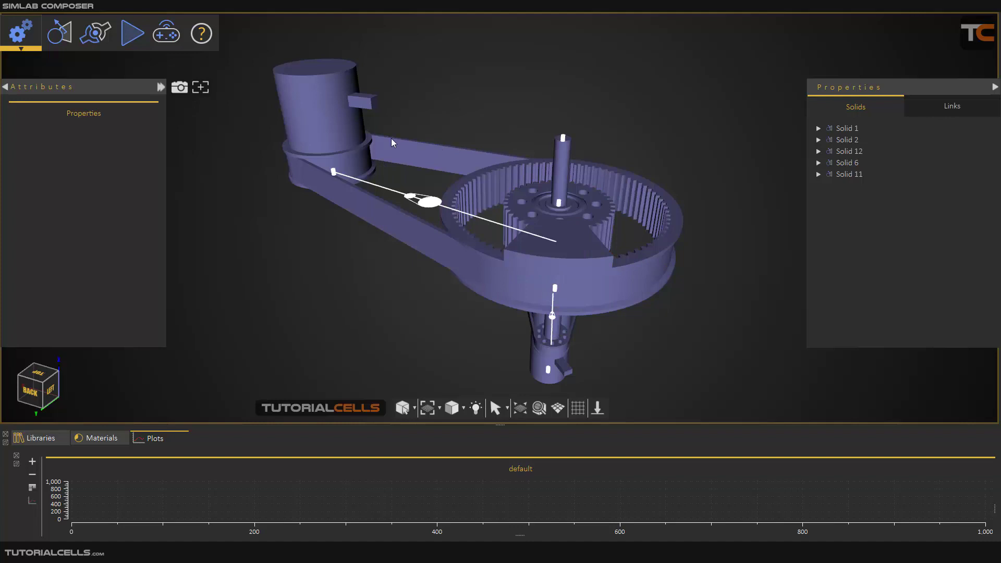
Review the post-processing commands and the interactive design settings for physics entities, and close them without adding an entity.
{"action": "left_click", "coordinate": [133, 41]}
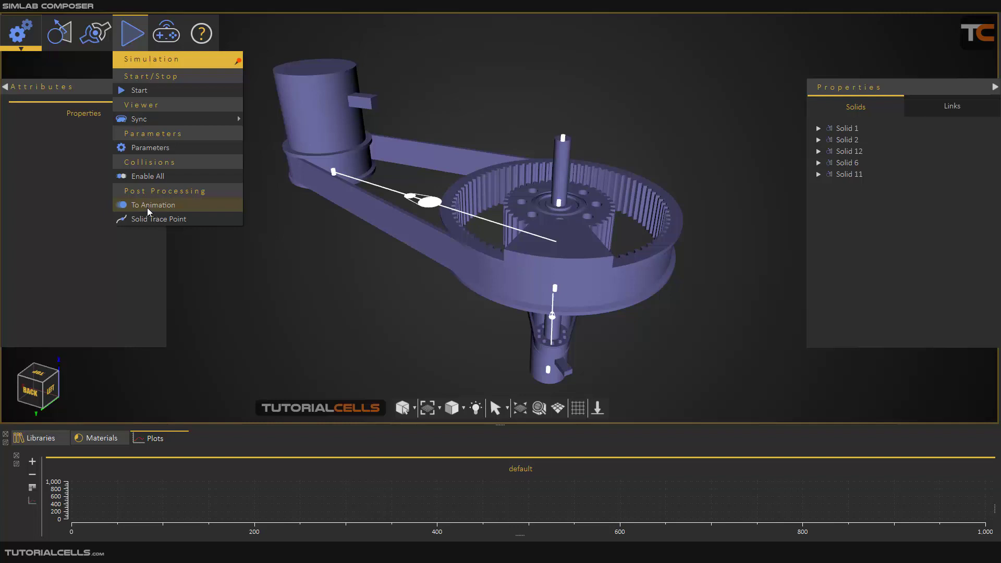
{"action": "mouse_move", "coordinate": [169, 33]}
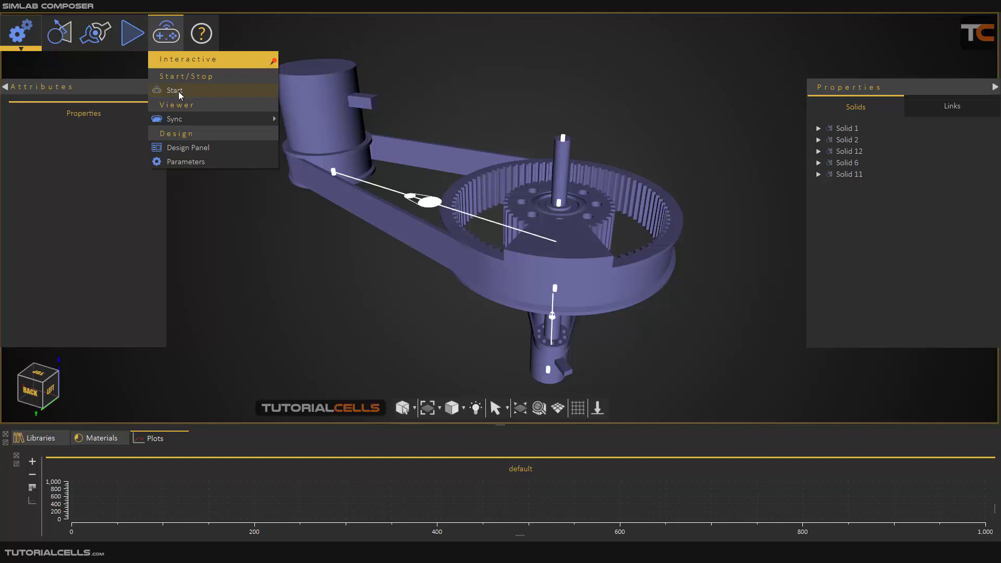
{"action": "left_click", "coordinate": [184, 149]}
{"action": "left_click_drag", "start_coordinate": [403, 183], "coordinate": [404, 180]}
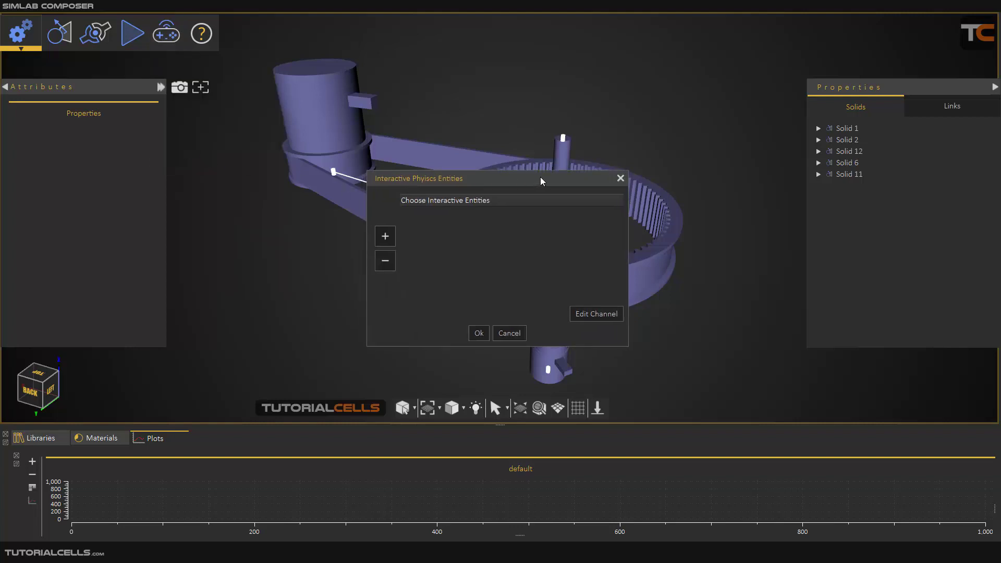
{"action": "left_click", "coordinate": [620, 178]}
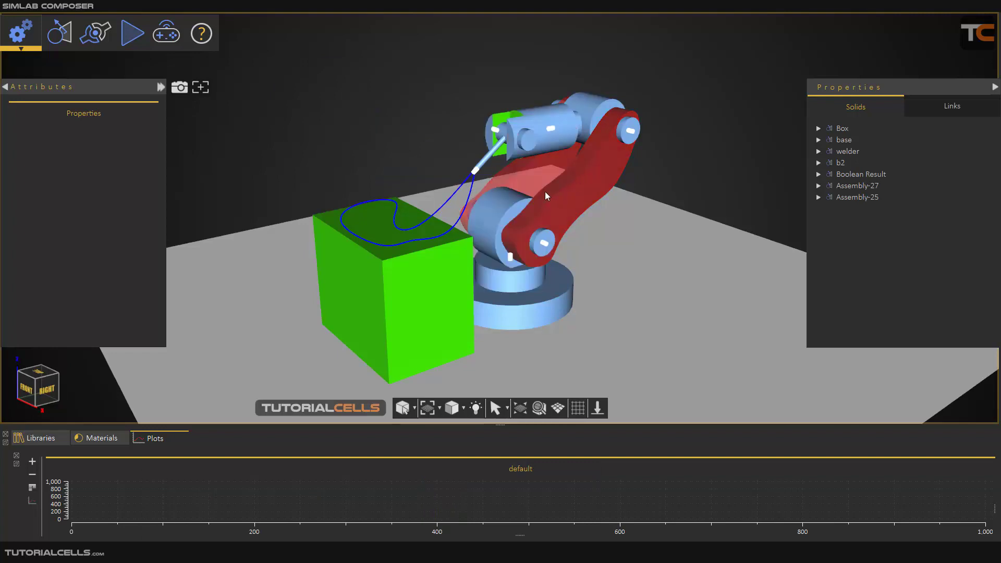
Return to the path simulation robot window and review its interactive simulation commands.
{"action": "left_click", "coordinate": [167, 36]}
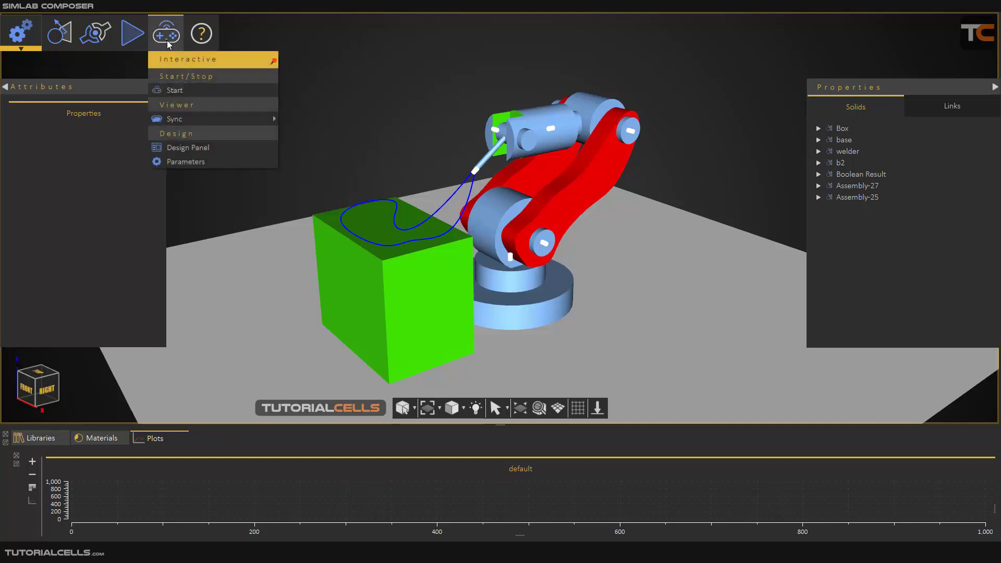
{"action": "left_click", "coordinate": [213, 192]}
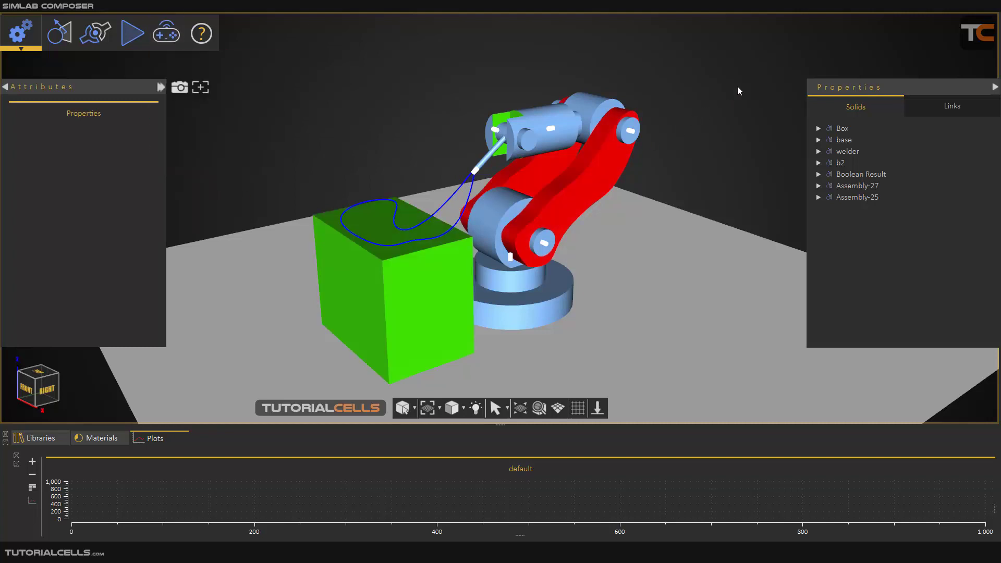